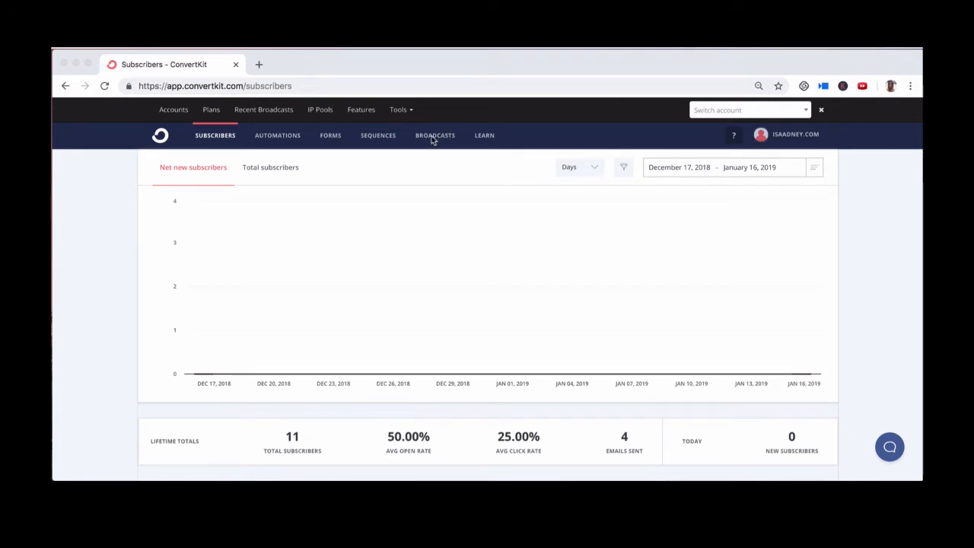
Step: Create a new broadcast and view its sending address options
{"action": "left_click", "coordinate": [430, 139]}
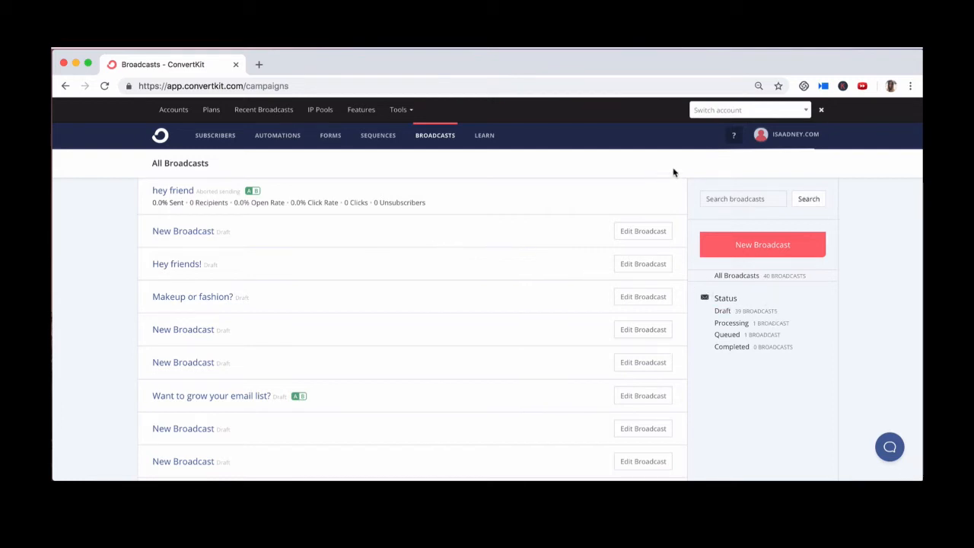
{"action": "left_click", "coordinate": [762, 254]}
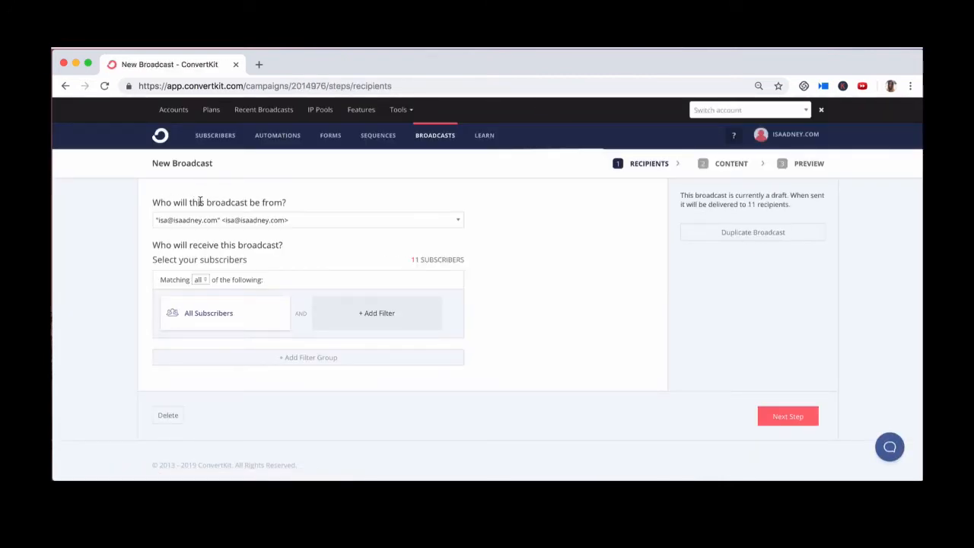
{"action": "left_click", "coordinate": [303, 222]}
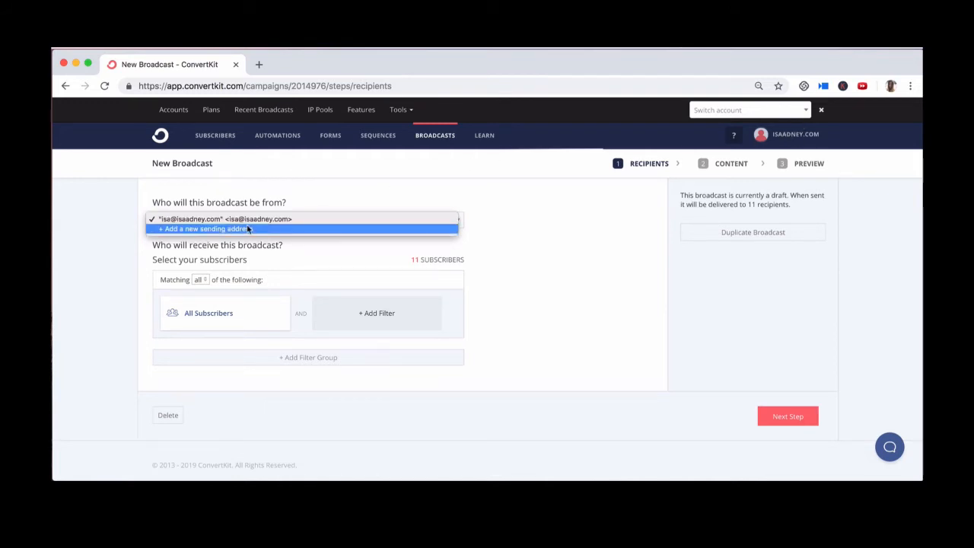
{"action": "left_click", "coordinate": [299, 189]}
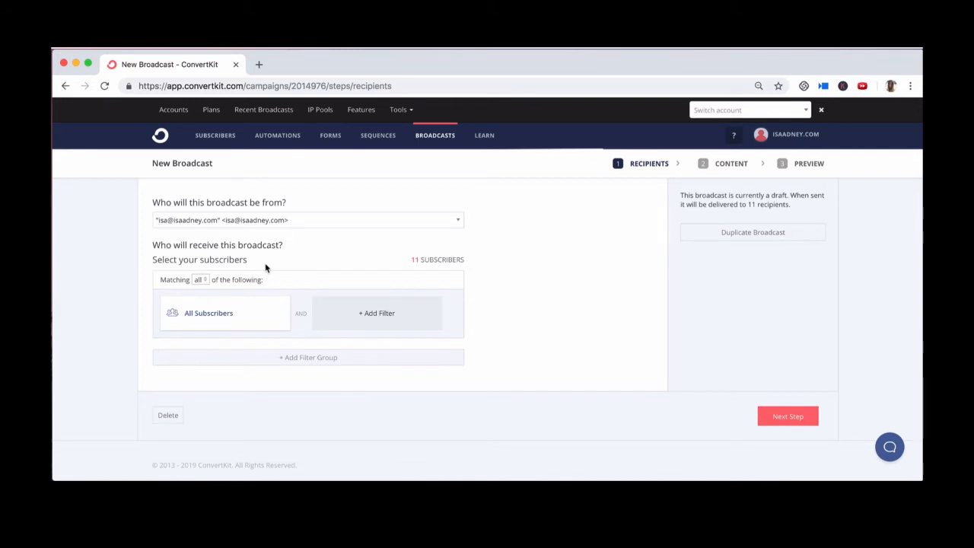
Step: Open the All Subscribers filter for editing and set its recipient group to match none of the conditions
{"action": "left_click", "coordinate": [200, 283]}
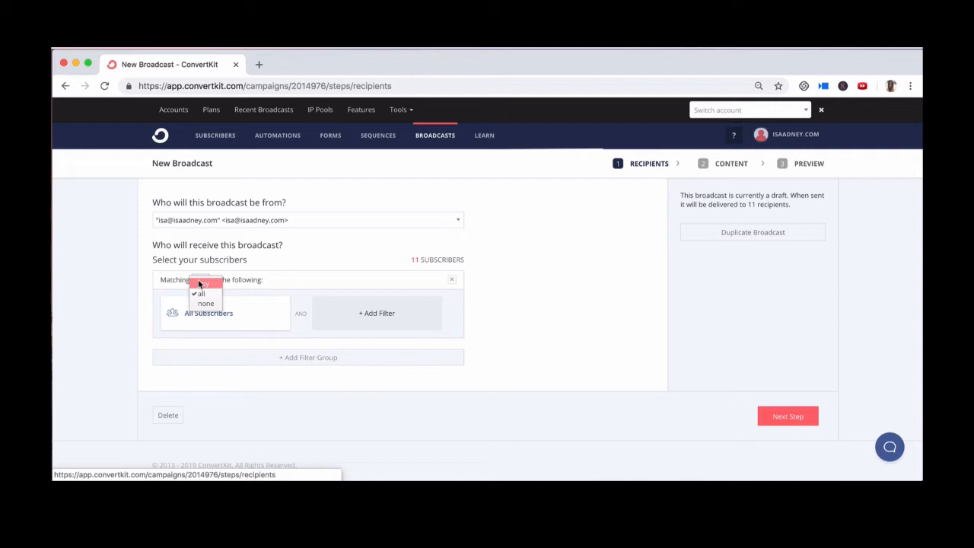
{"action": "left_click", "coordinate": [252, 279]}
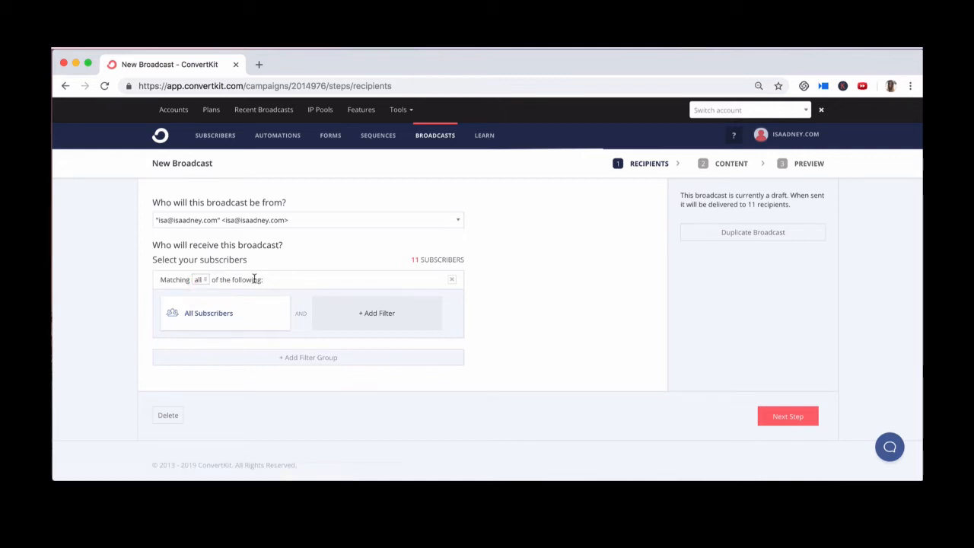
{"action": "left_click", "coordinate": [199, 313]}
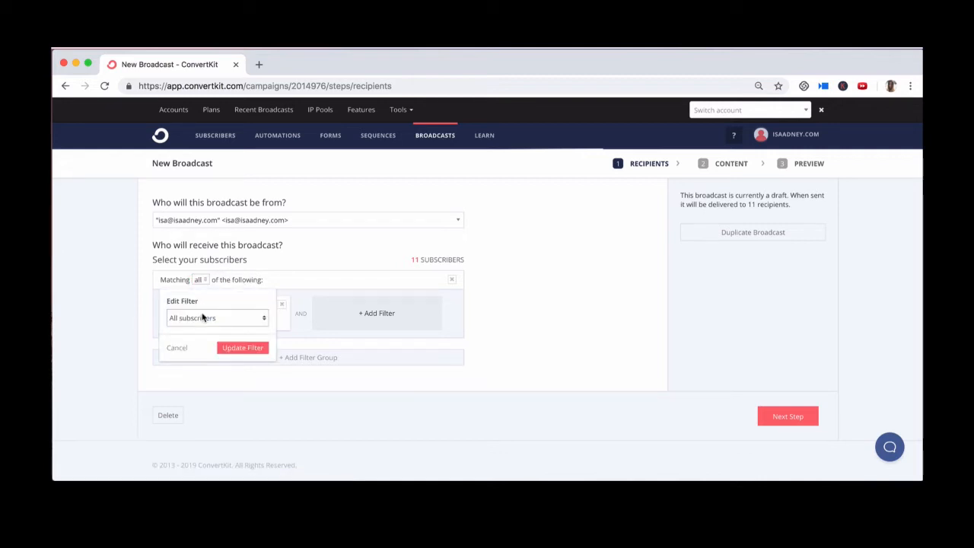
{"action": "left_click", "coordinate": [222, 318]}
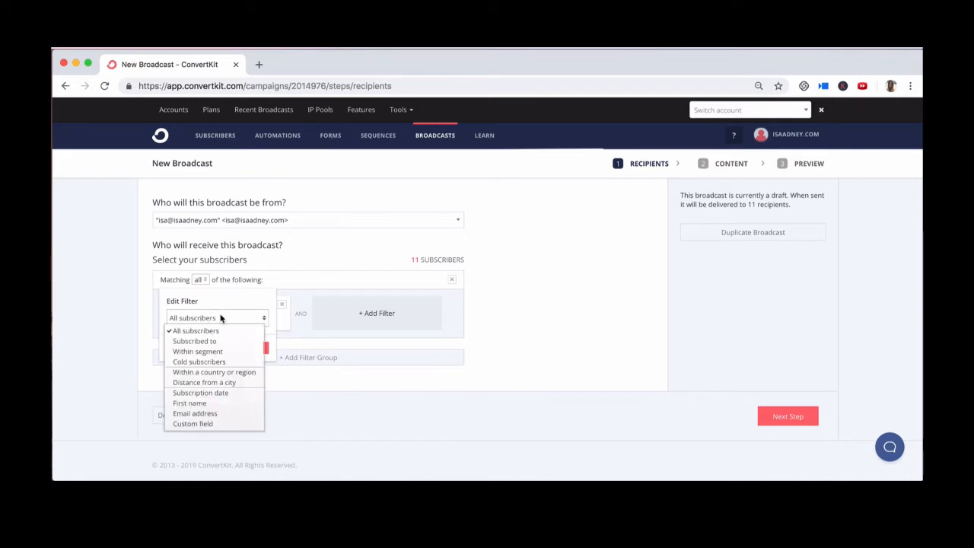
{"action": "left_click", "coordinate": [204, 279]}
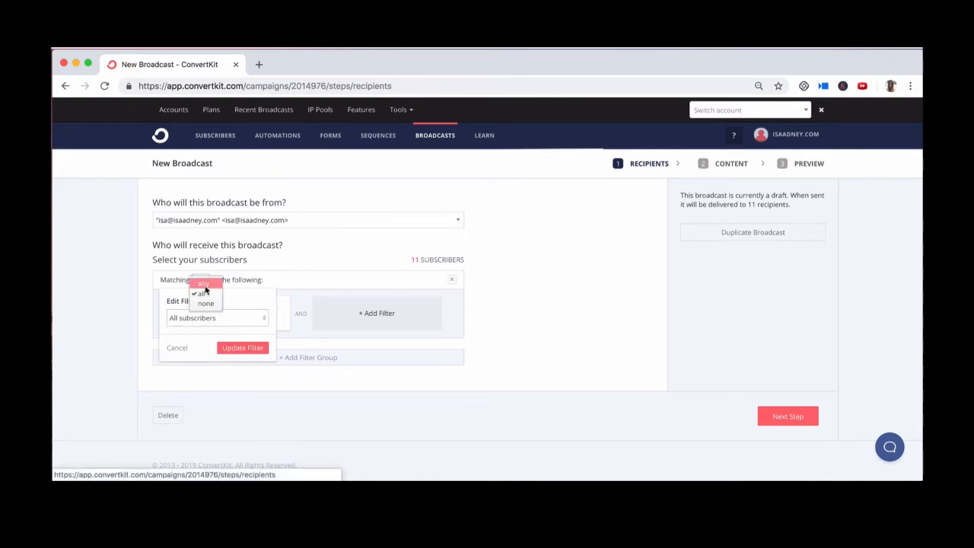
{"action": "left_click", "coordinate": [205, 304]}
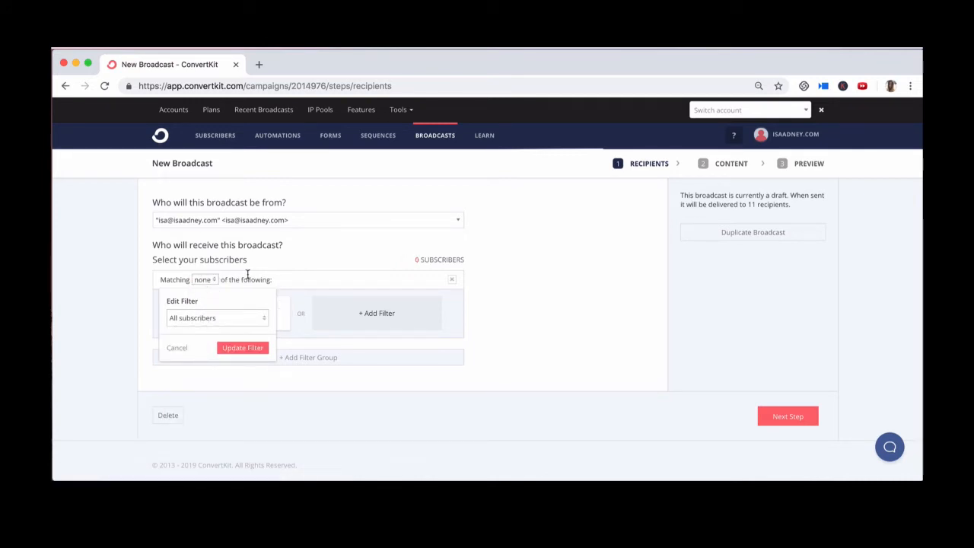
Step: Change the All Subscribers filter to people subscribed to the sequence "welcome sequence" and update it
{"action": "left_click", "coordinate": [226, 318]}
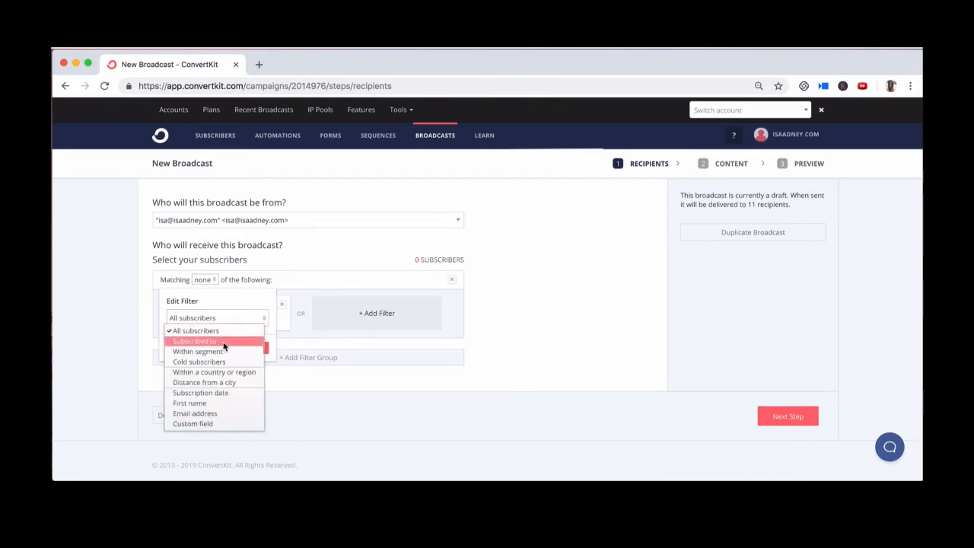
{"action": "left_click", "coordinate": [219, 342]}
{"action": "left_click", "coordinate": [220, 344]}
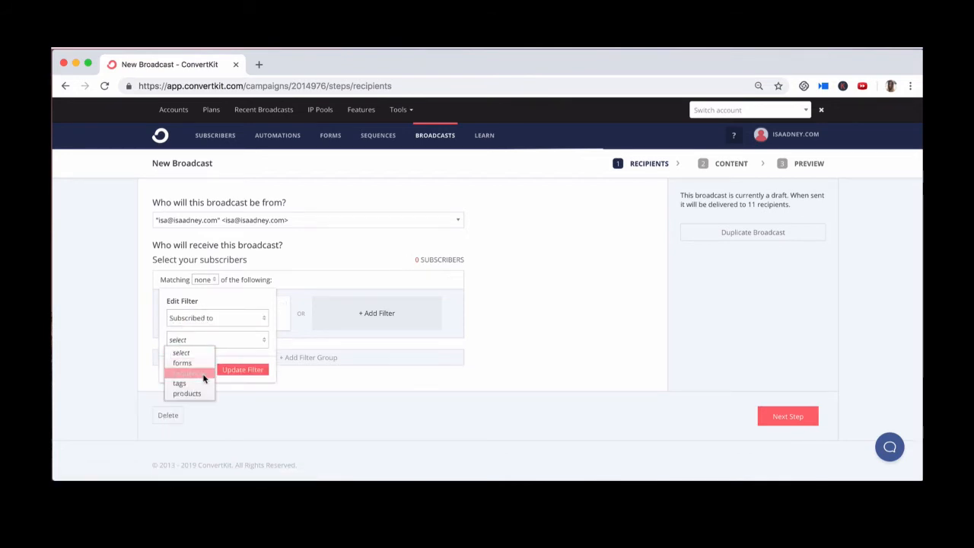
{"action": "left_click", "coordinate": [205, 373]}
{"action": "left_click", "coordinate": [196, 362]}
{"action": "type", "text": "wel"}
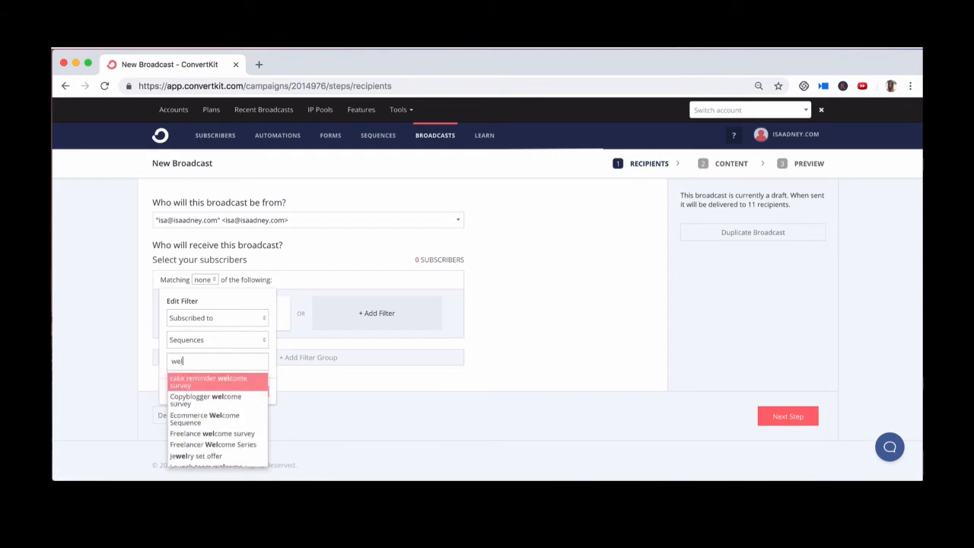
{"action": "type", "text": "come sequence"}
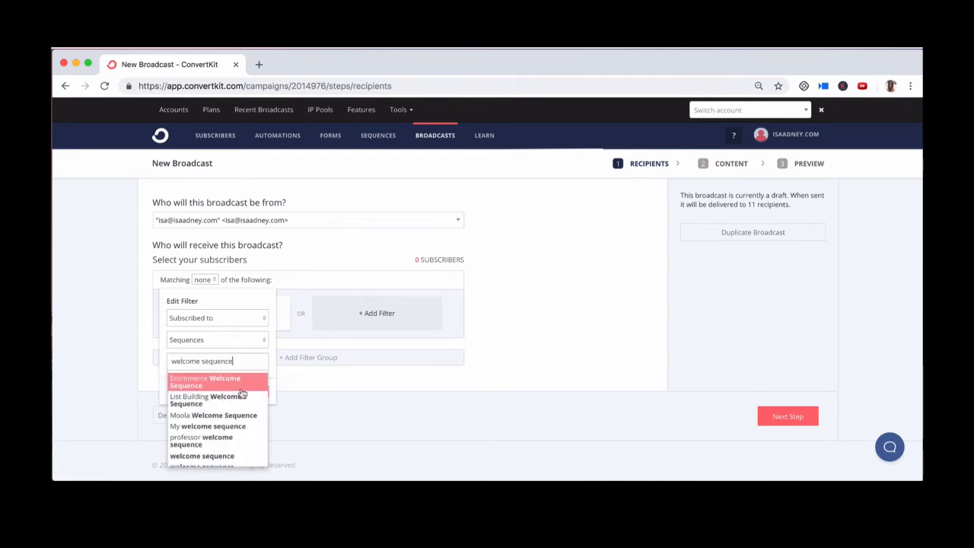
{"action": "left_click", "coordinate": [217, 457]}
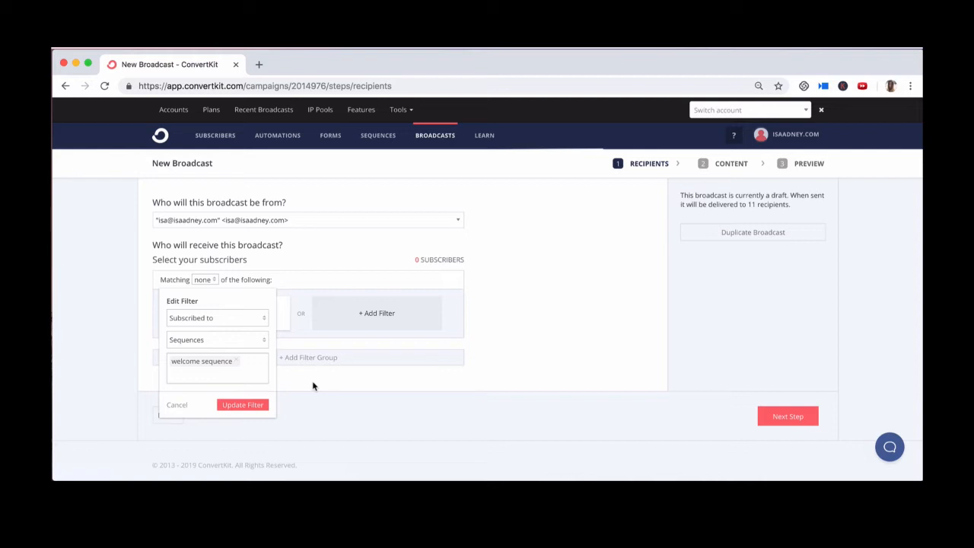
{"action": "left_click", "coordinate": [245, 406]}
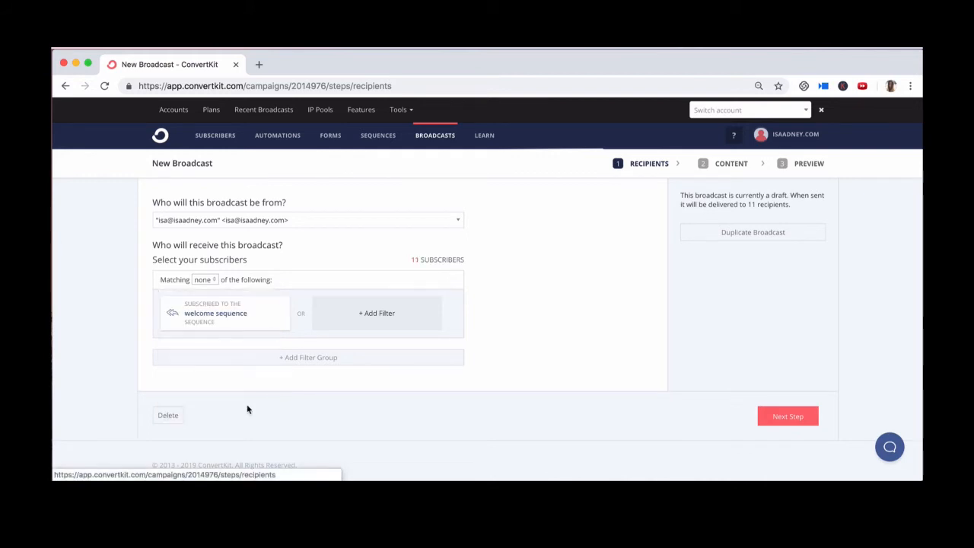
Step: Set the recipient group to match any condition and switch its filter from the sequence to the "customer" tag
{"action": "left_click", "coordinate": [211, 281]}
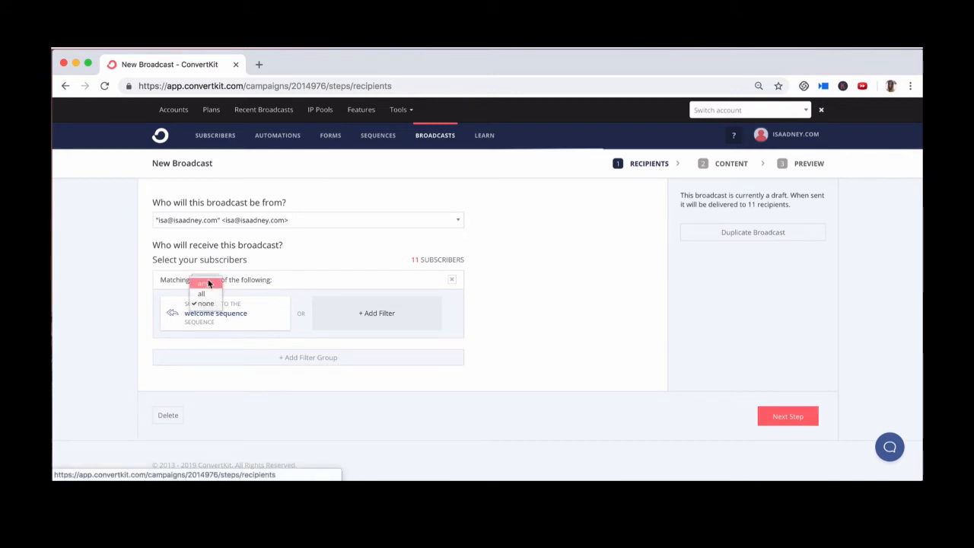
{"action": "left_click", "coordinate": [206, 286]}
{"action": "left_click", "coordinate": [218, 316]}
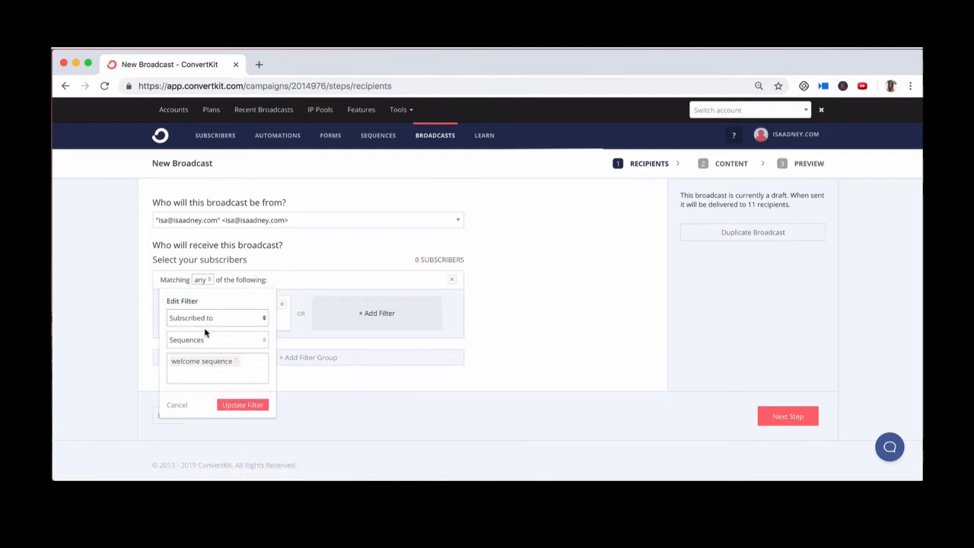
{"action": "left_click", "coordinate": [202, 342]}
{"action": "left_click", "coordinate": [187, 372]}
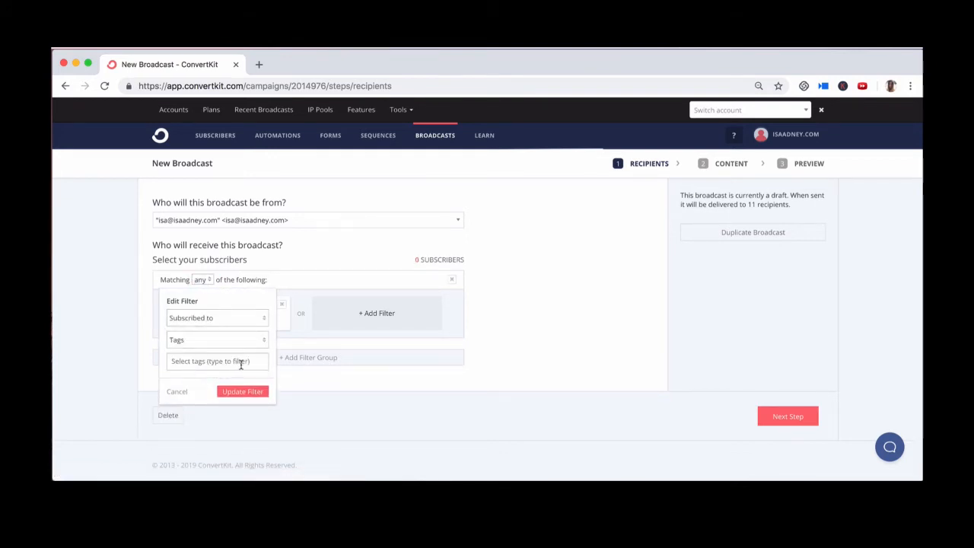
{"action": "left_click", "coordinate": [239, 361]}
{"action": "type", "text": "customer"}
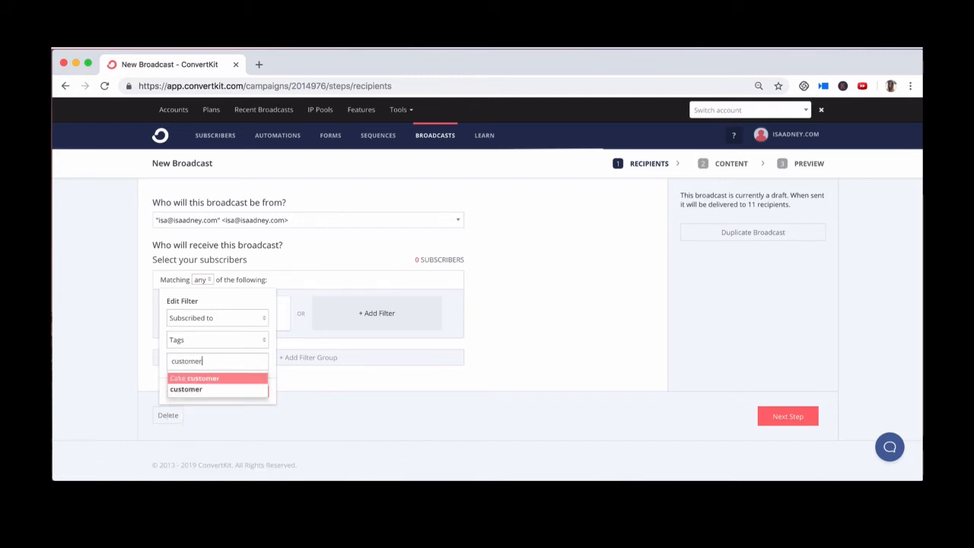
{"action": "left_click", "coordinate": [225, 391]}
{"action": "left_click", "coordinate": [257, 393]}
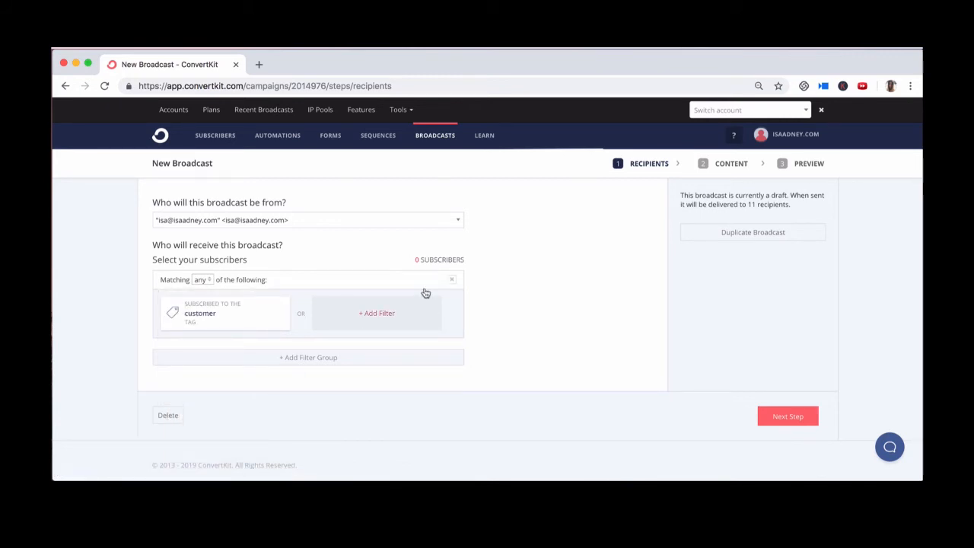
Step: Continue to the broadcast's content and replace the email subject with "Hey friend!"
{"action": "left_click_drag", "start_coordinate": [416, 259], "coordinate": [462, 259]}
{"action": "left_click", "coordinate": [475, 261]}
{"action": "left_click", "coordinate": [783, 425]}
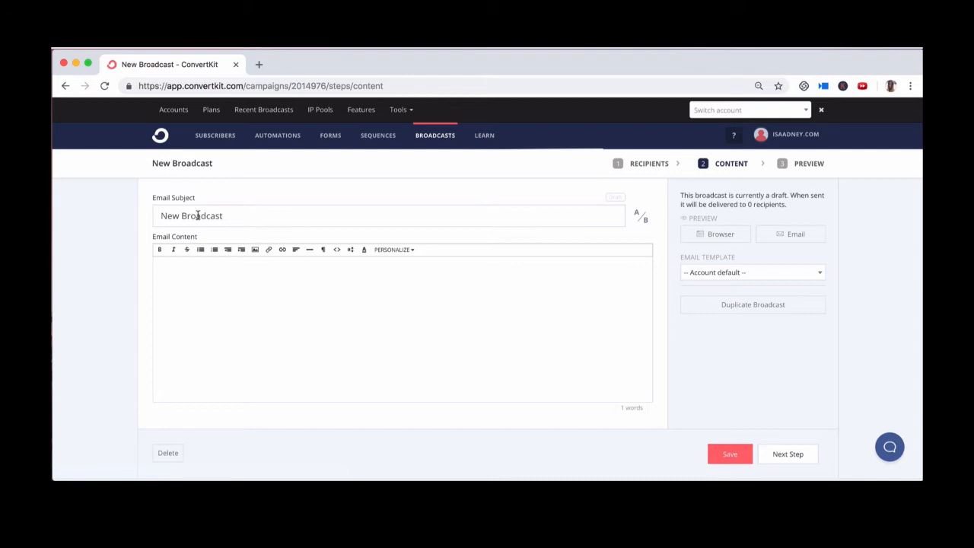
{"action": "left_click_drag", "start_coordinate": [233, 217], "coordinate": [146, 211]}
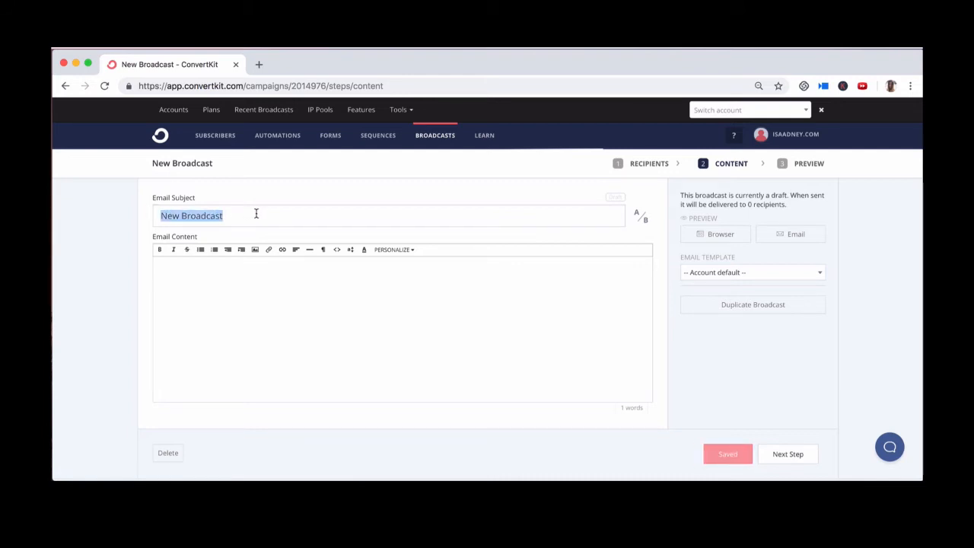
{"action": "type", "text": "Hey friend!"}
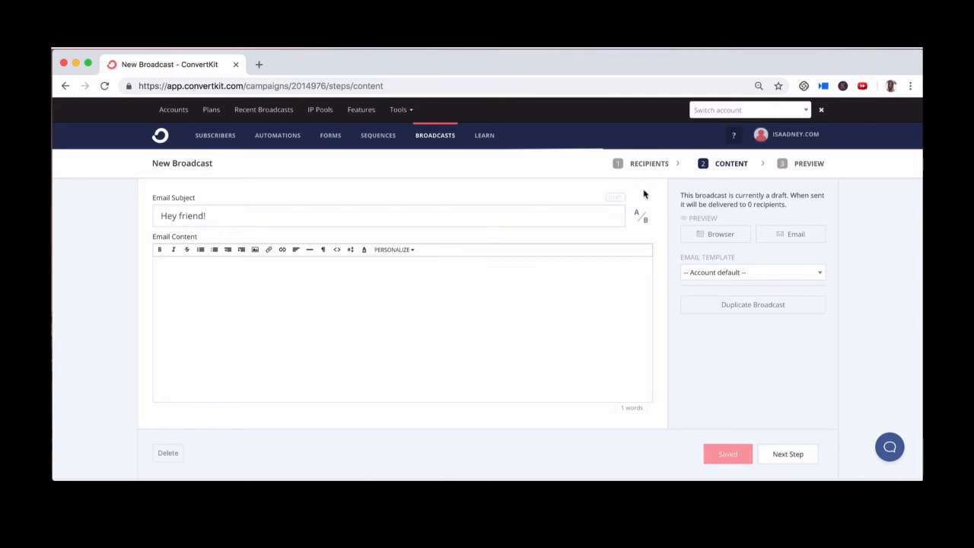
Step: Turn on A/B testing for the subject line and enter "What's up?" as variant B
{"action": "left_click", "coordinate": [644, 222]}
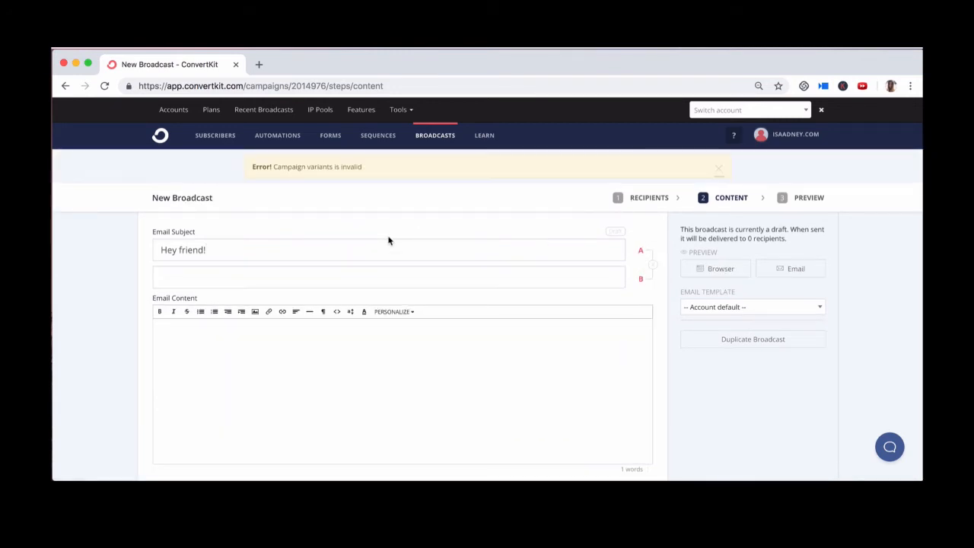
{"action": "scroll", "coordinate": [389, 241], "scroll_direction": "down", "scroll_amount": 2}
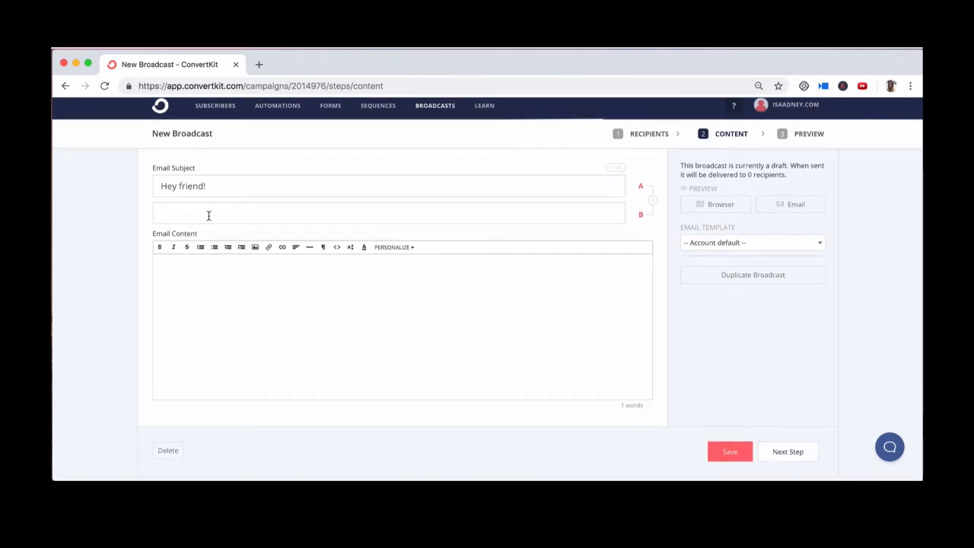
{"action": "type", "text": "What's up?"}
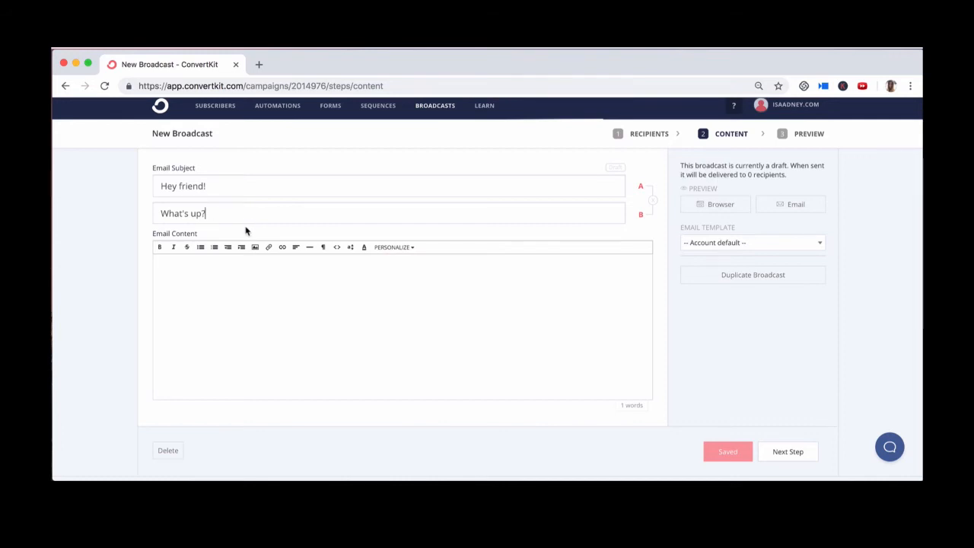
Step: Insert the subscriber's name greeting with fallback into the email content
{"action": "left_click", "coordinate": [217, 268]}
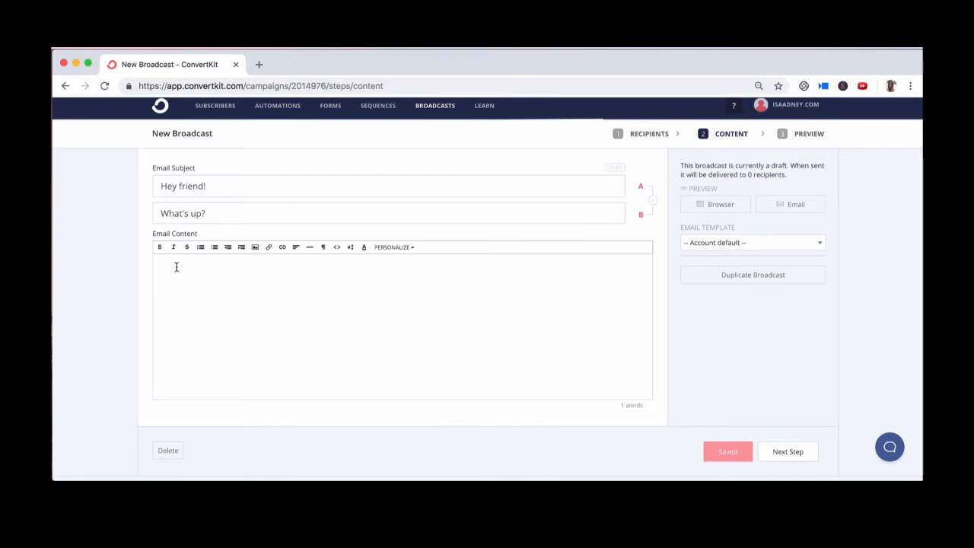
{"action": "left_click", "coordinate": [396, 247]}
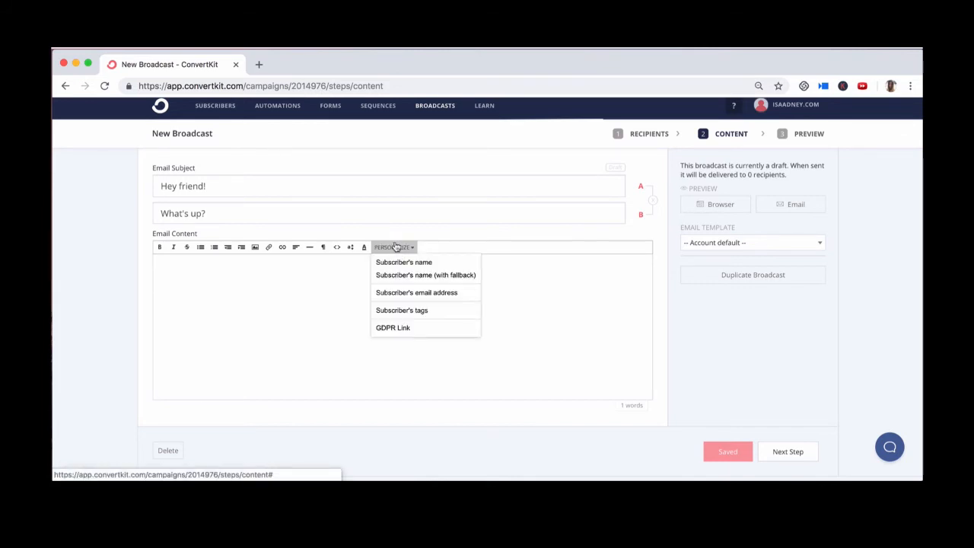
{"action": "left_click", "coordinate": [455, 283]}
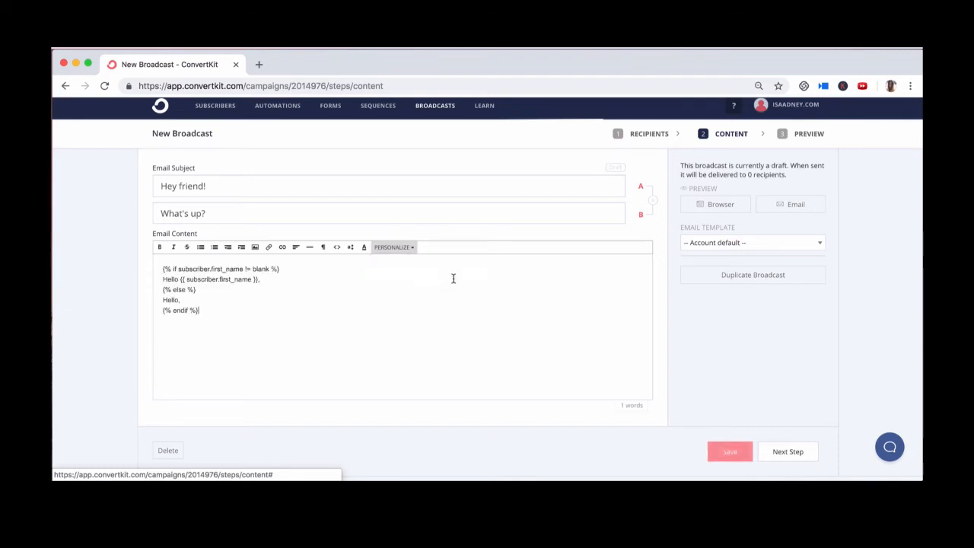
Step: Change the greeting before the subscriber's first name to "Hey" and the fallback greeting to "Hey there"
{"action": "left_click_drag", "start_coordinate": [284, 269], "coordinate": [137, 270]}
{"action": "left_click_drag", "start_coordinate": [287, 277], "coordinate": [157, 280]}
{"action": "left_click", "coordinate": [174, 278]}
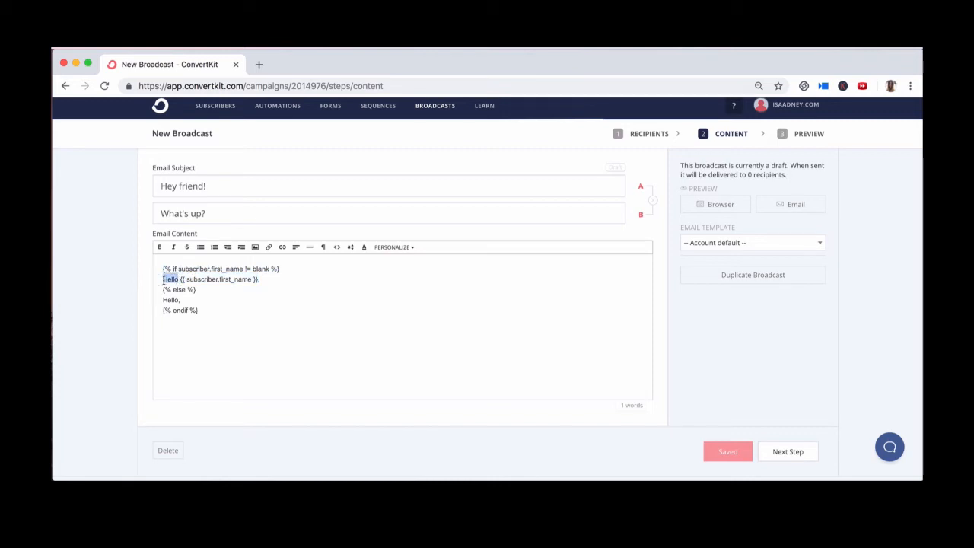
{"action": "type", "text": "Hey"}
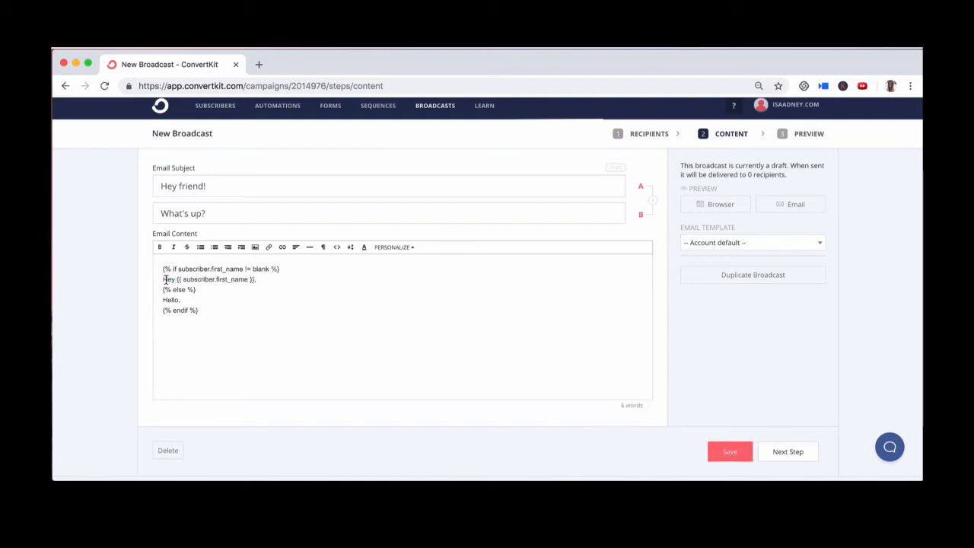
{"action": "left_click_drag", "start_coordinate": [178, 299], "coordinate": [157, 299]}
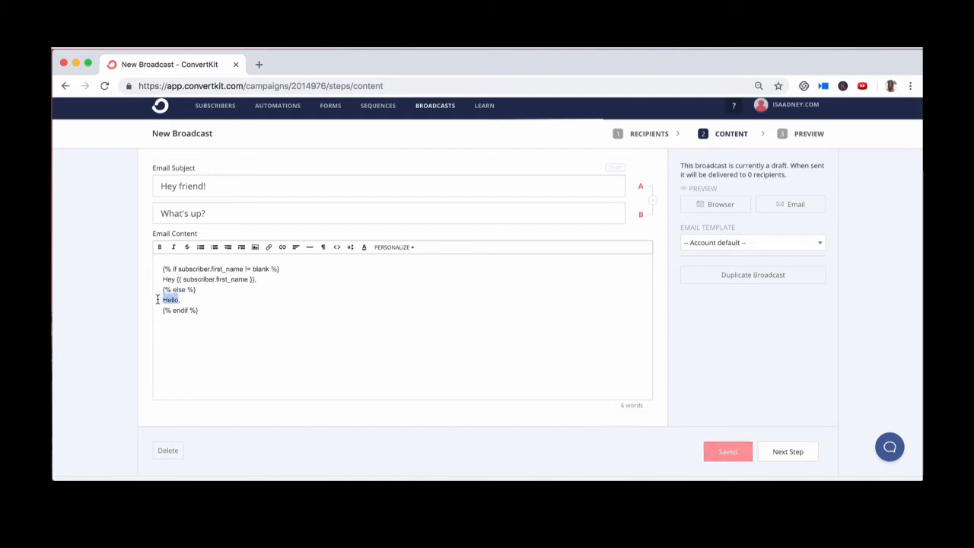
{"action": "type", "text": "Hey there"}
{"action": "left_click_drag", "start_coordinate": [162, 279], "coordinate": [257, 282]}
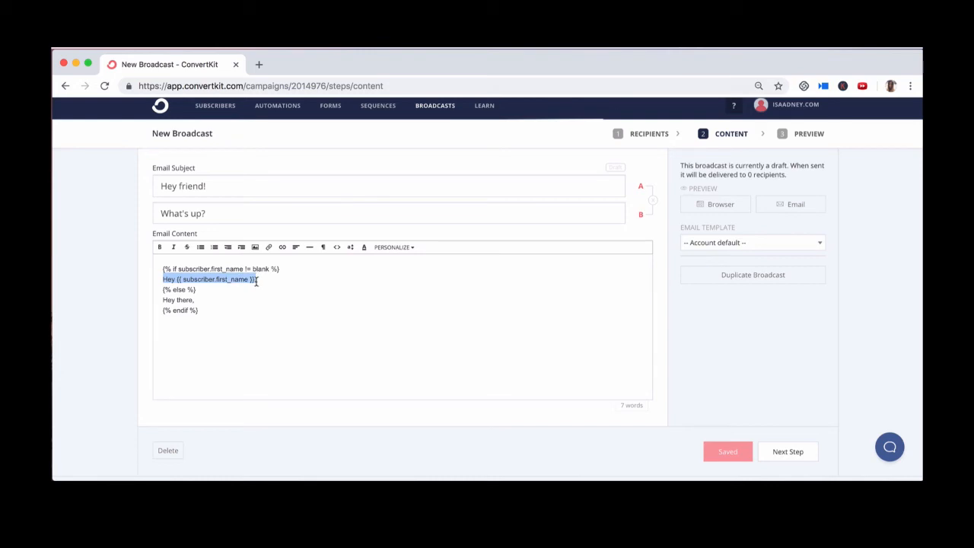
{"action": "left_click", "coordinate": [210, 286]}
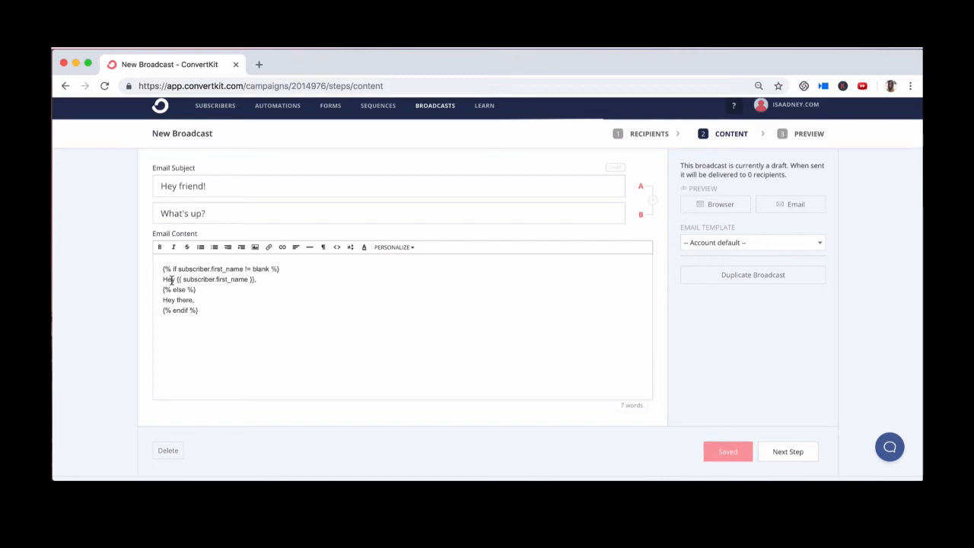
Step: Below the greeting, add the paragraphs "Have you ever wondered...?" and "Interested in a webinar about horses? Click here!" to the email content
{"action": "left_click_drag", "start_coordinate": [195, 300], "coordinate": [159, 300]}
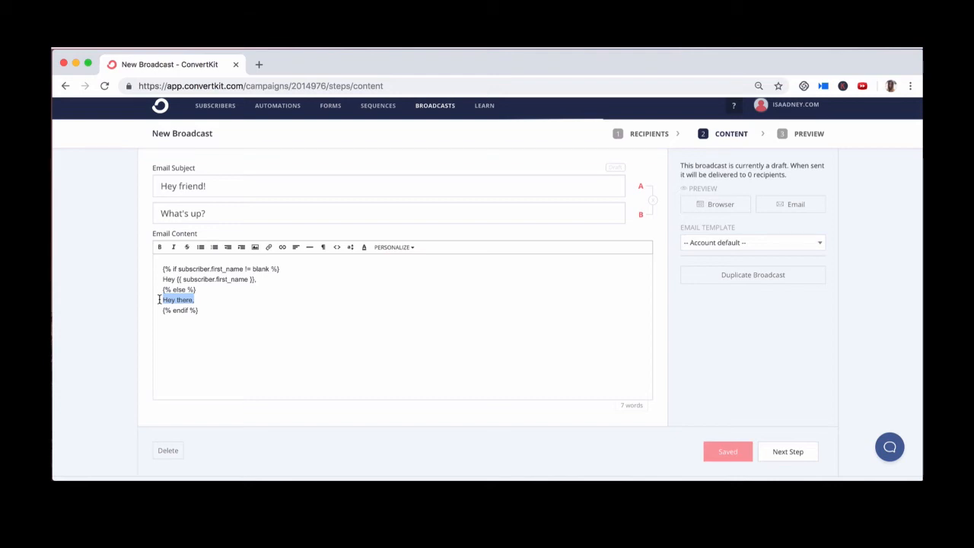
{"action": "left_click", "coordinate": [210, 309]}
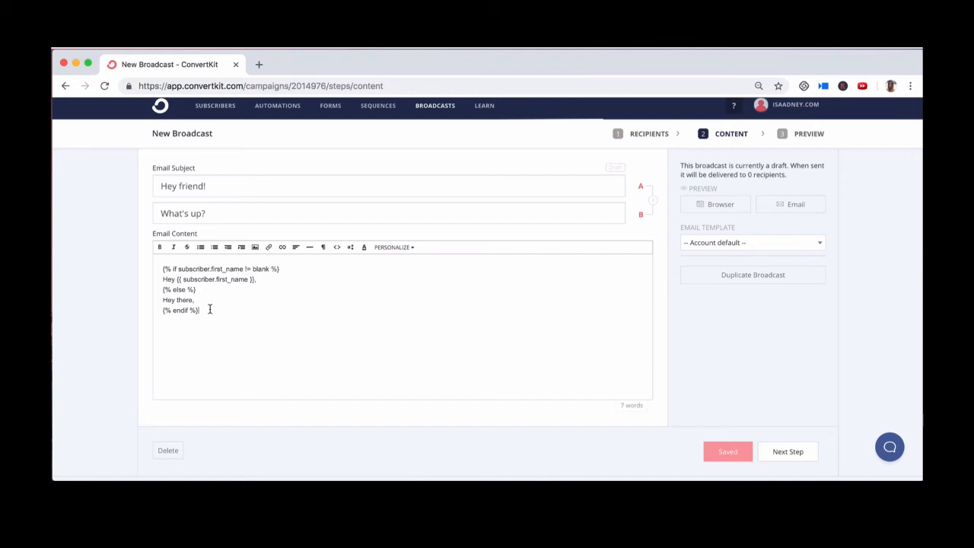
{"action": "key", "text": "Return"}
{"action": "type", "text": "Have you ever wondere"}
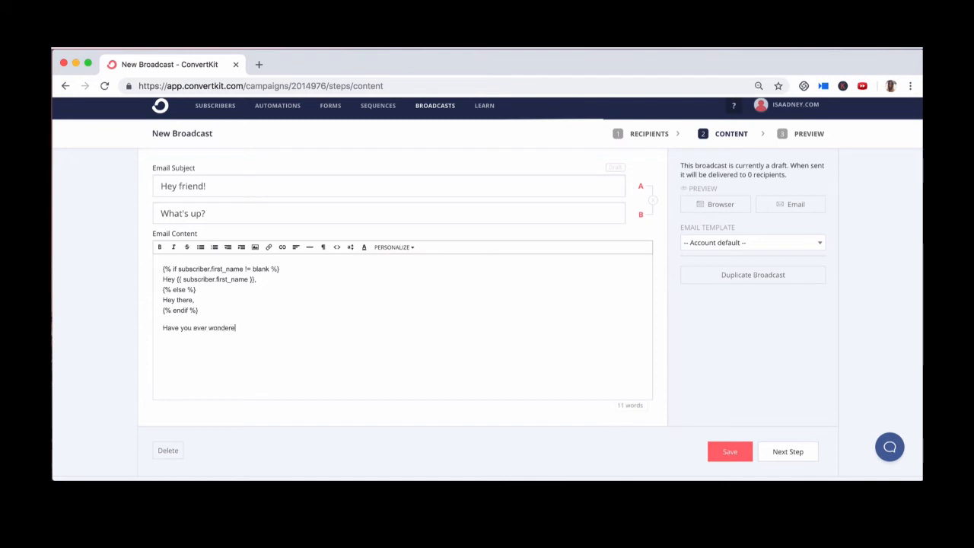
{"action": "type", "text": "d."}
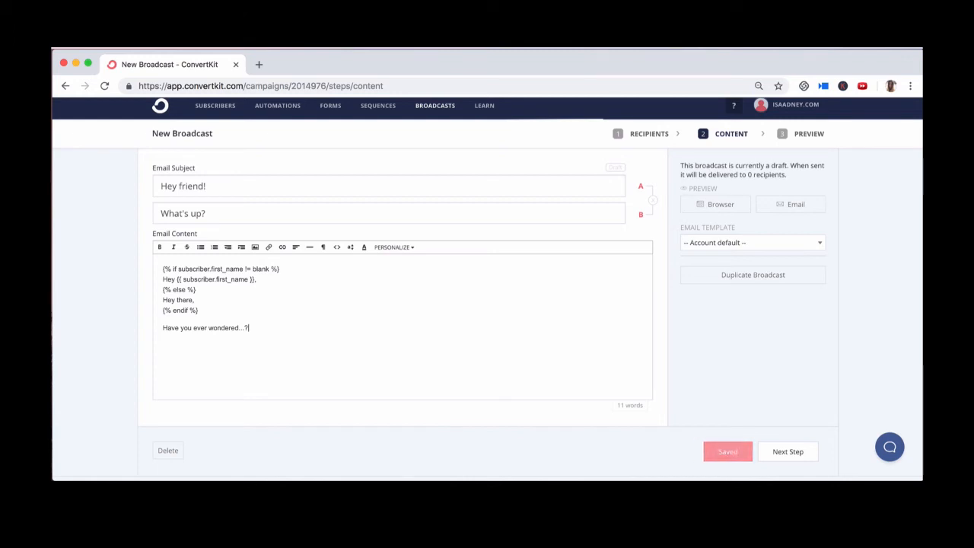
{"action": "key", "text": "Return"}
{"action": "type", "text": "Interested in a webinar about horses?"}
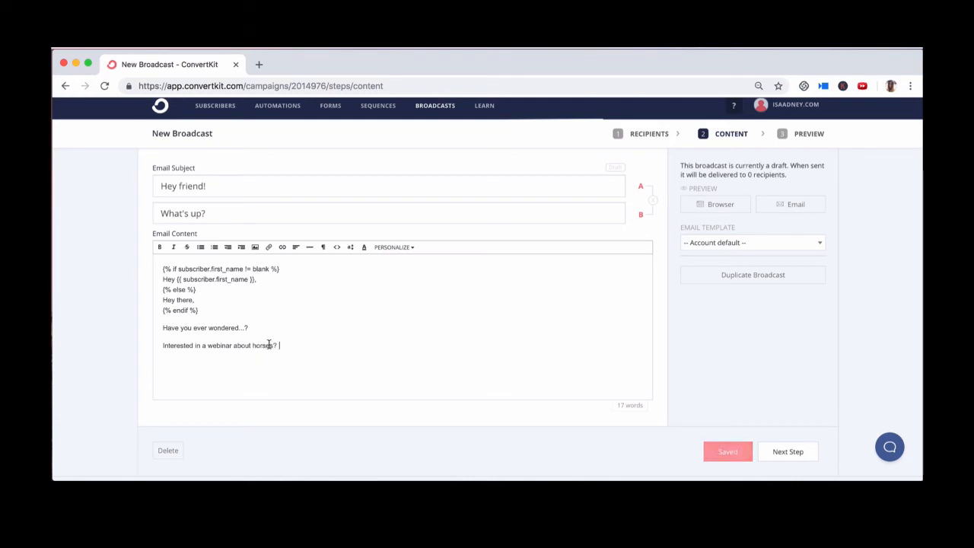
{"action": "type", "text": " Click here!"}
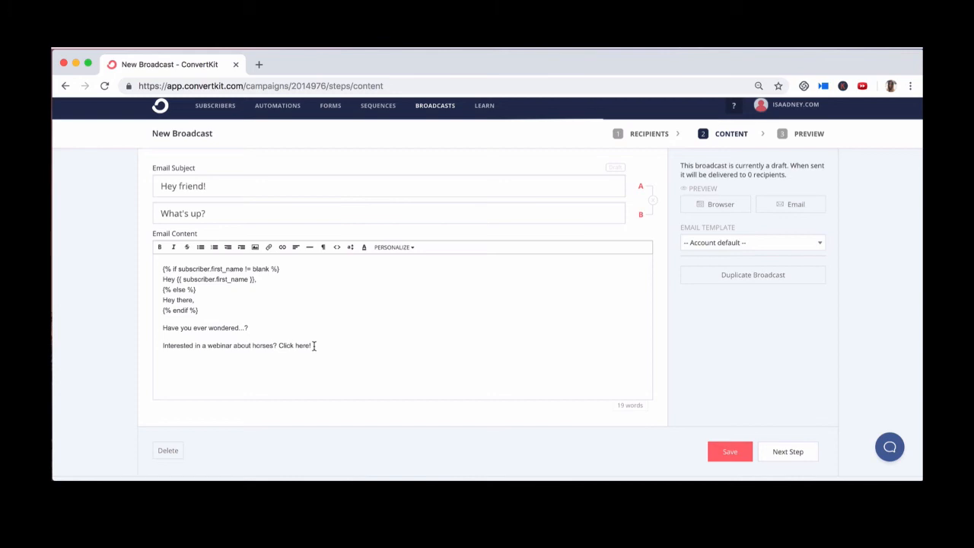
Step: Set up a link on "Click here!" to app.convertkit.com/preferences-confirmed that opens in a new tab
{"action": "left_click_drag", "start_coordinate": [313, 346], "coordinate": [278, 345]}
{"action": "left_click", "coordinate": [282, 247]}
{"action": "left_click", "coordinate": [302, 265]}
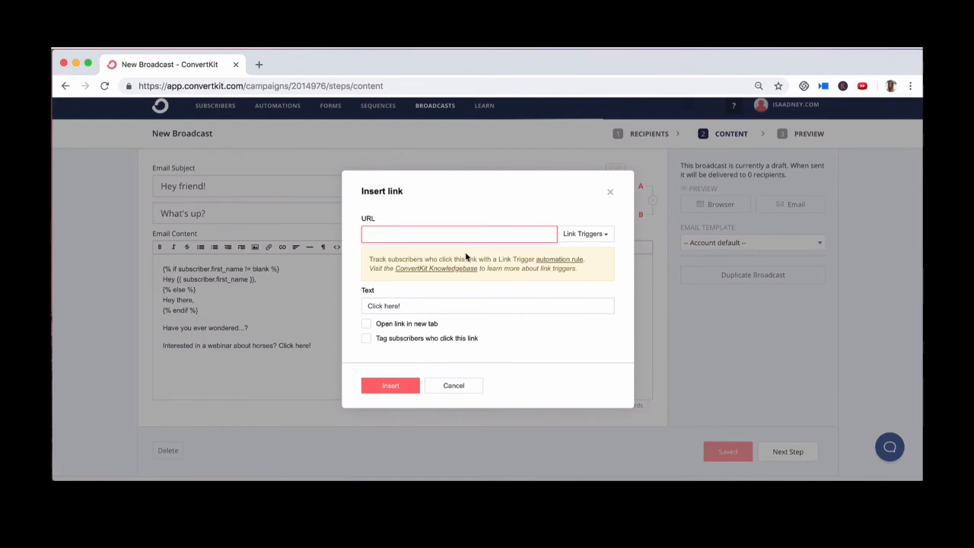
{"action": "type", "text": "app.convertkit.com/preferences-confirmed"}
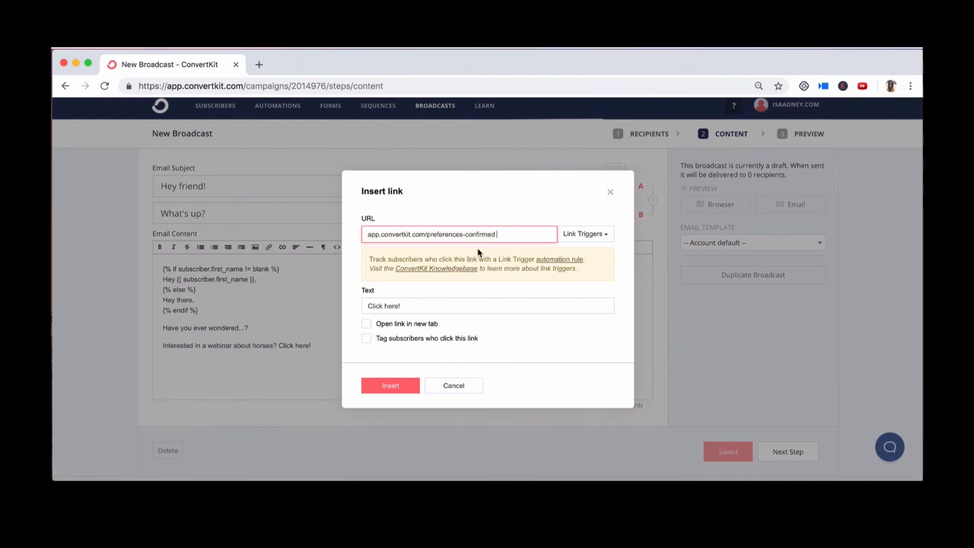
{"action": "left_click", "coordinate": [409, 324]}
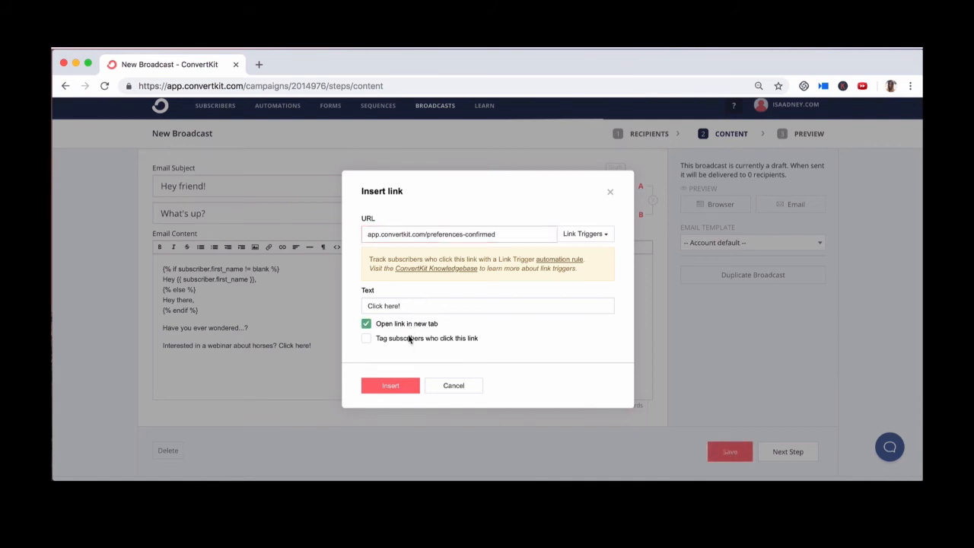
Step: Have subscribers who click the link tagged with "horse webinar interest list" and insert the link
{"action": "left_click", "coordinate": [408, 340]}
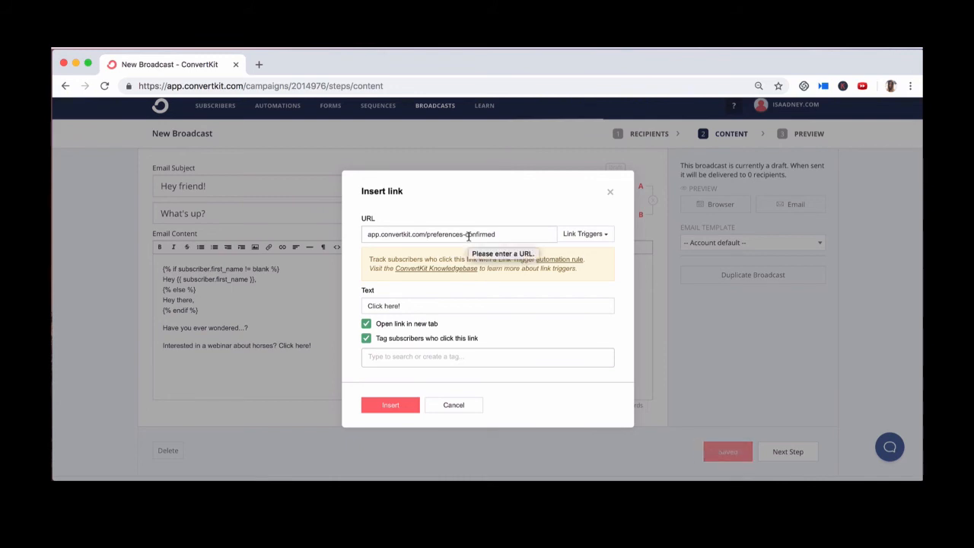
{"action": "left_click", "coordinate": [406, 360]}
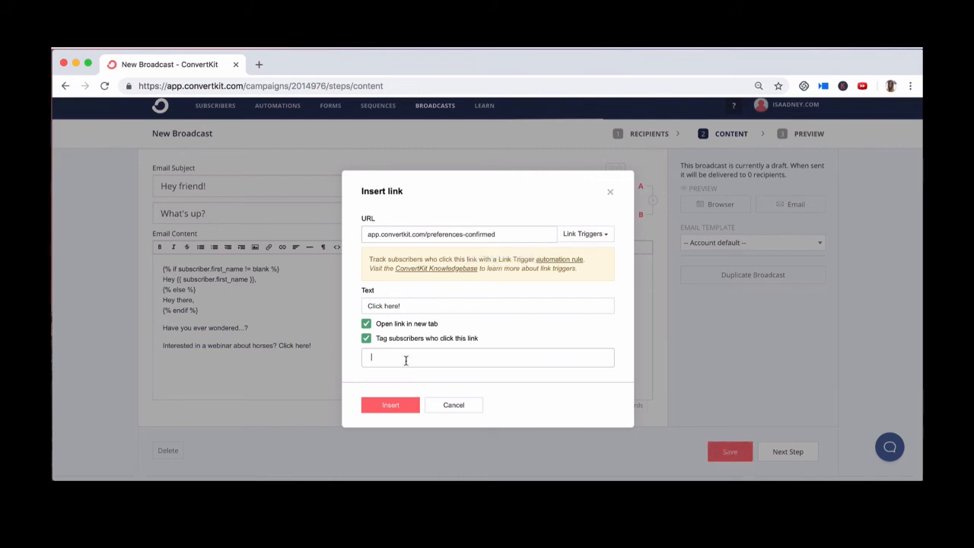
{"action": "type", "text": "horse webinar interest list"}
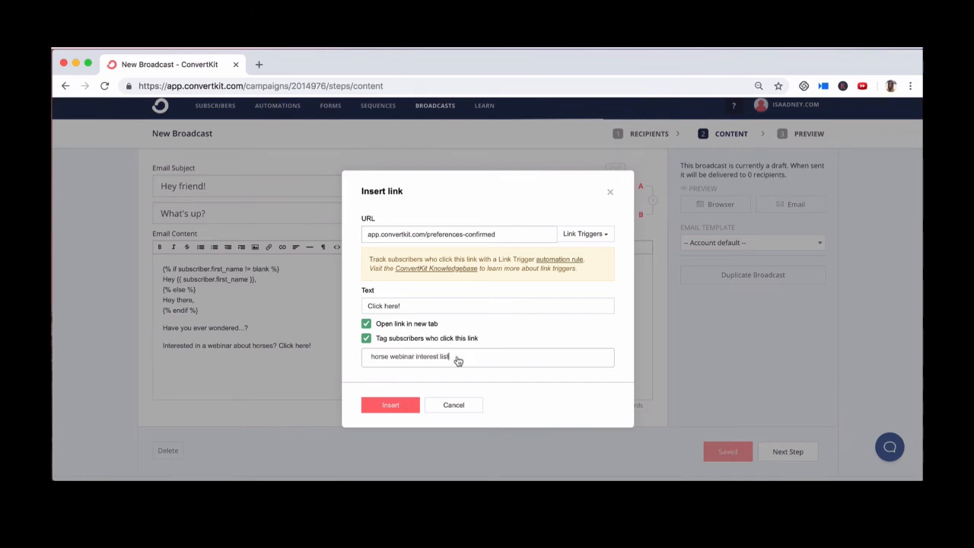
{"action": "left_click", "coordinate": [388, 409]}
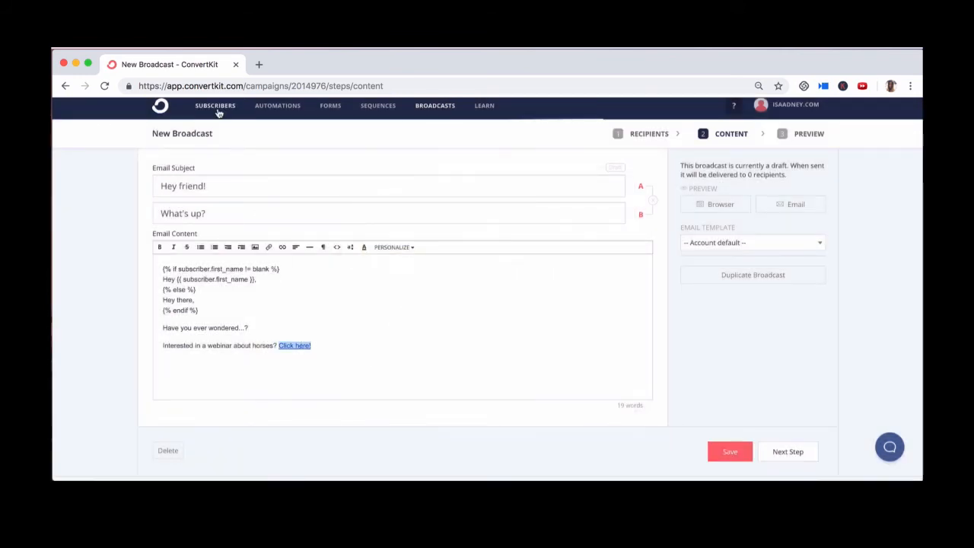
{"action": "left_click", "coordinate": [292, 346]}
{"action": "left_click", "coordinate": [327, 326]}
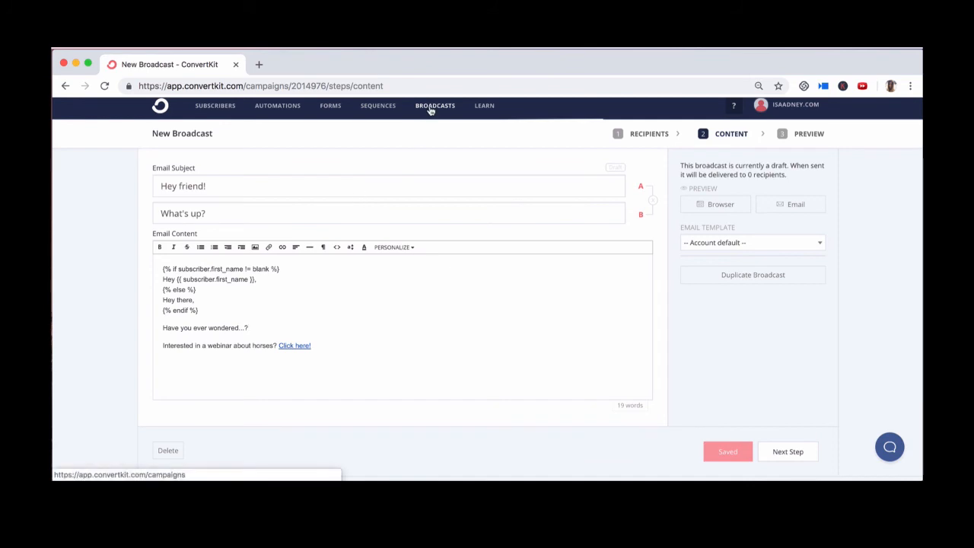
{"action": "left_click", "coordinate": [291, 346]}
{"action": "left_click", "coordinate": [331, 347]}
{"action": "left_click_drag", "start_coordinate": [334, 347], "coordinate": [277, 347]}
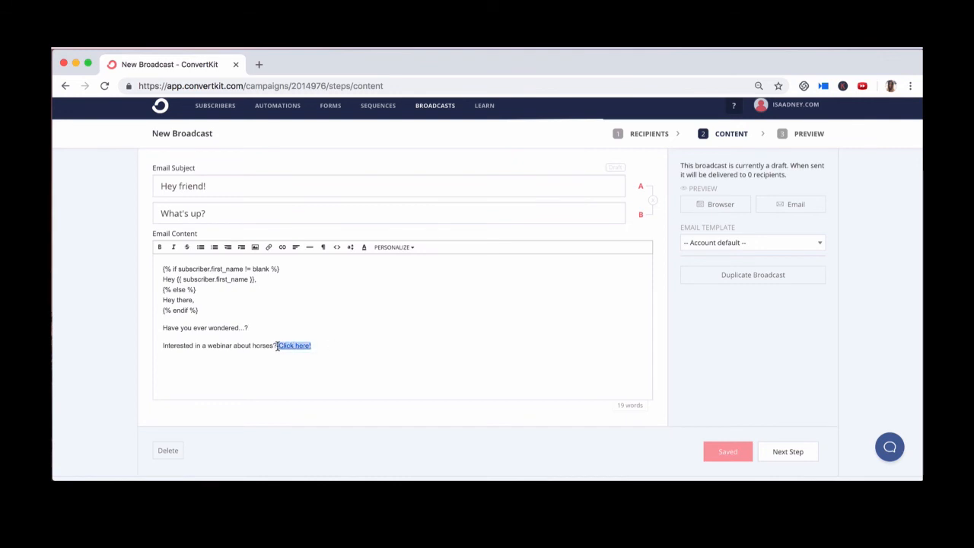
Step: End the email below the webinar link with the sign-off "Sincerely," and "Me" as separate paragraphs
{"action": "left_click", "coordinate": [326, 346]}
{"action": "left_click", "coordinate": [322, 345]}
{"action": "key", "text": "Return"}
{"action": "type", "text": "Sincerely,"}
{"action": "key", "text": "Return"}
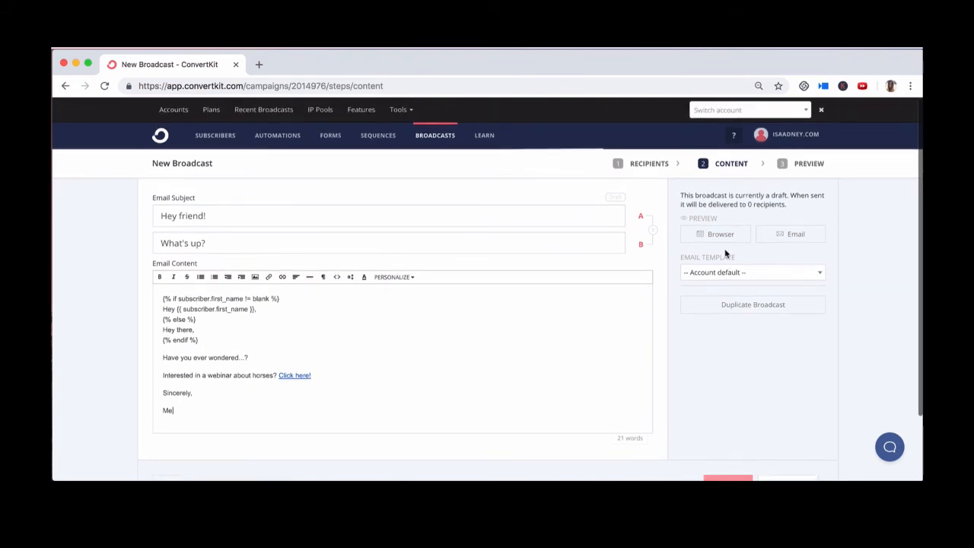
Step: Look at the option for emailing a preview without sending it, and check the greeting in the browser preview
{"action": "left_click", "coordinate": [793, 235]}
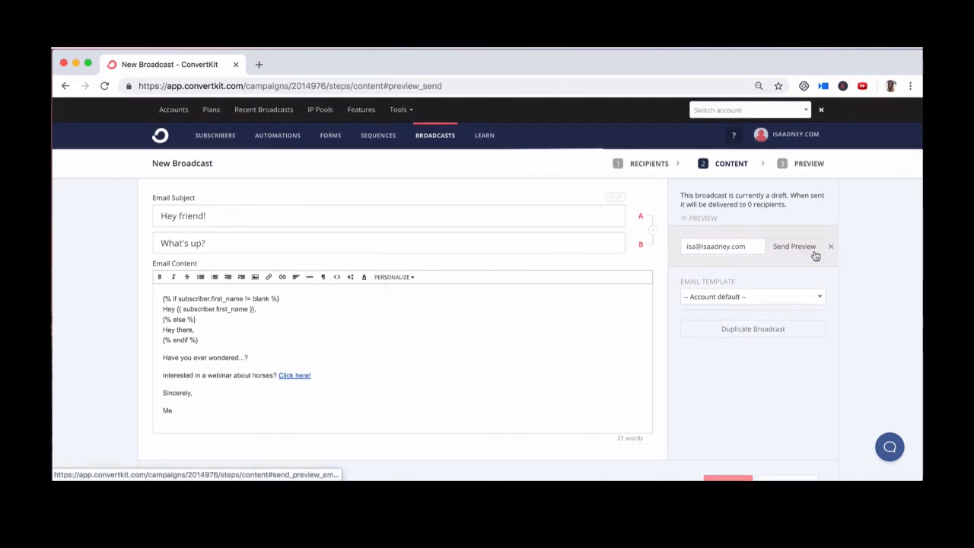
{"action": "left_click", "coordinate": [832, 246]}
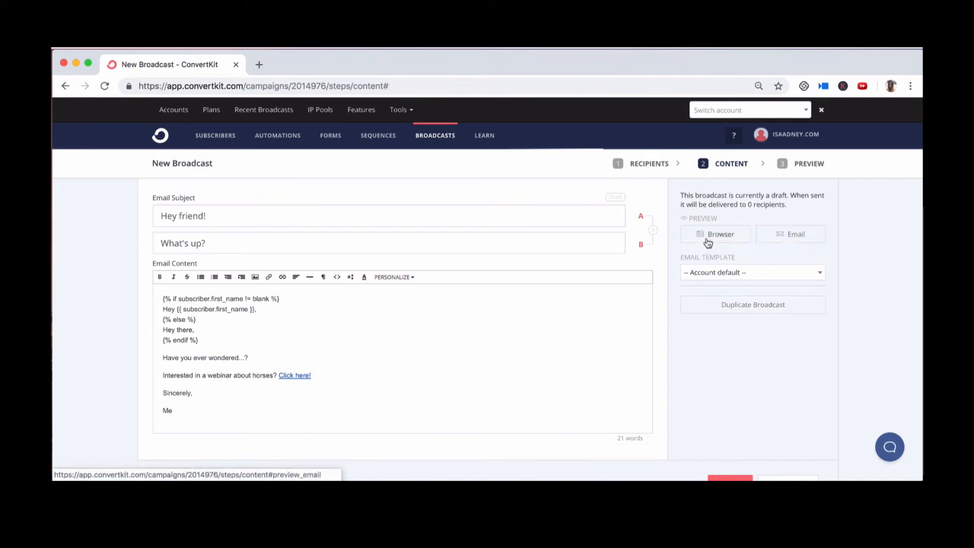
{"action": "left_click", "coordinate": [709, 237]}
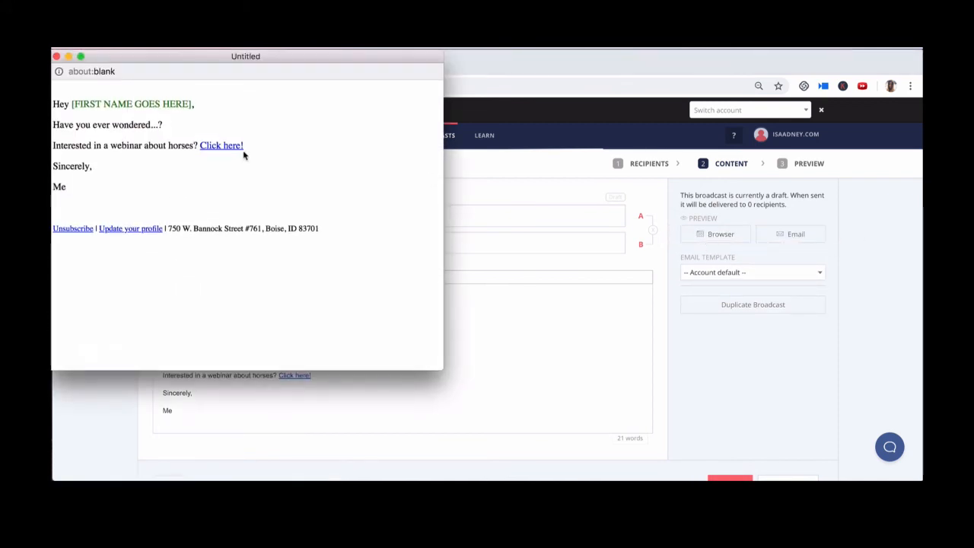
{"action": "left_click_drag", "start_coordinate": [201, 102], "coordinate": [70, 100]}
{"action": "left_click", "coordinate": [69, 100]}
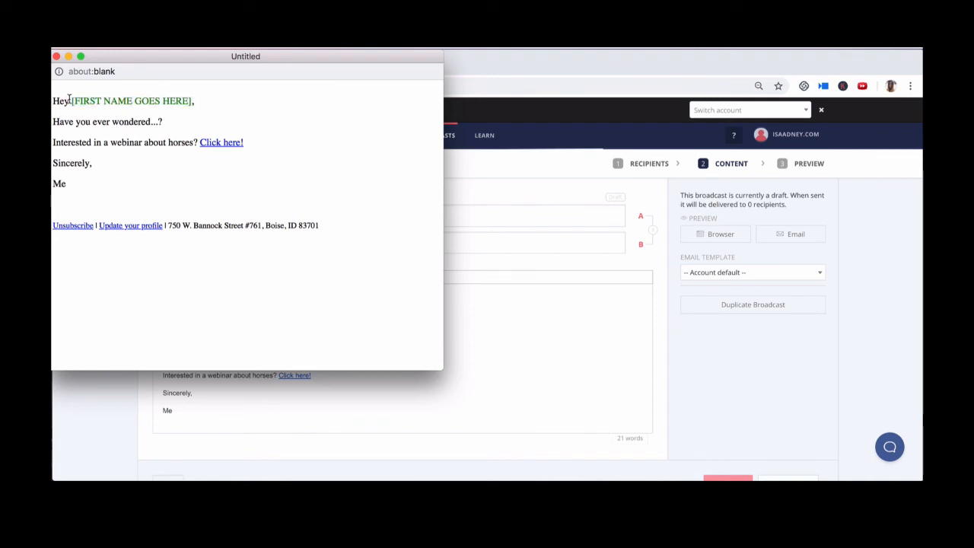
{"action": "left_click", "coordinate": [57, 58]}
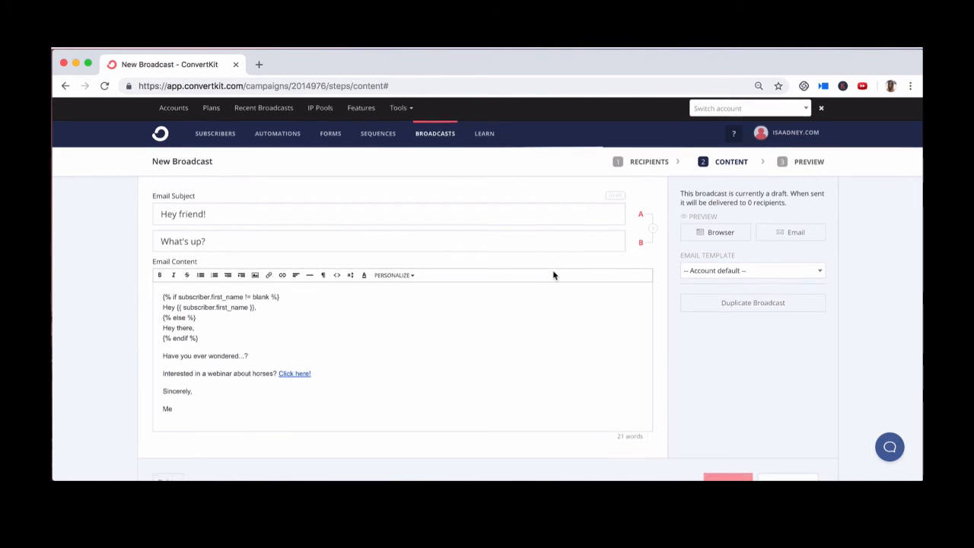
Step: Continue to the broadcast's preview stage and check how the A/B subject variations are distributed to subscribers
{"action": "scroll", "coordinate": [553, 276], "scroll_direction": "down", "scroll_amount": 2}
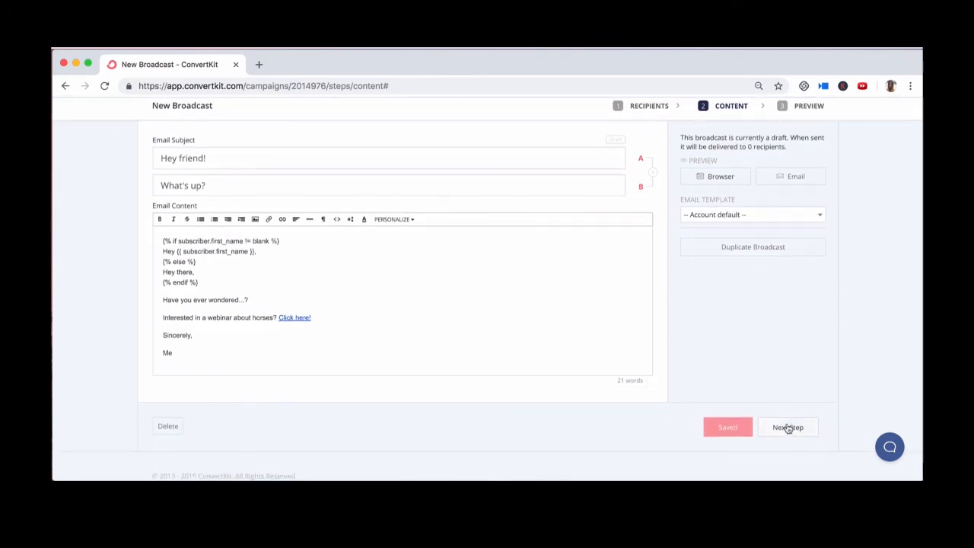
{"action": "left_click", "coordinate": [788, 431]}
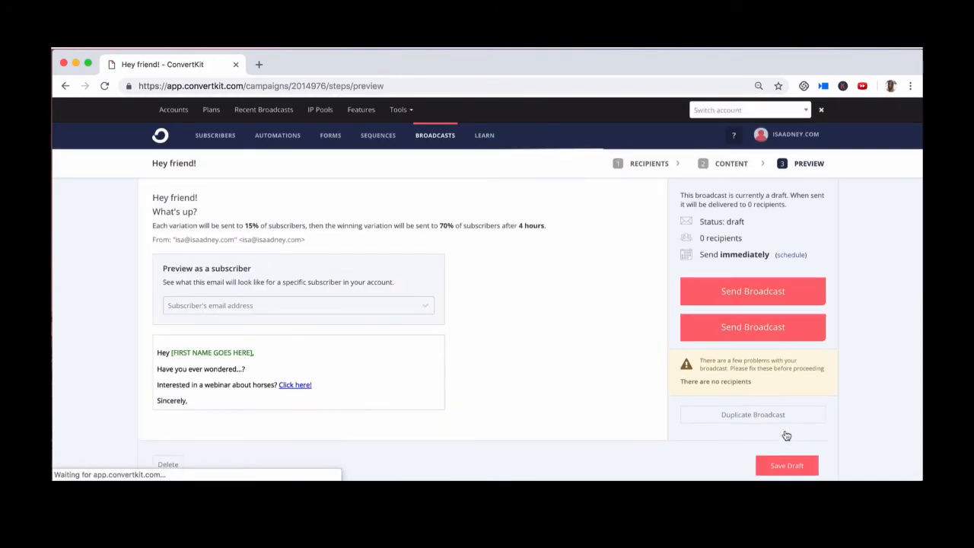
{"action": "left_click_drag", "start_coordinate": [553, 230], "coordinate": [149, 230]}
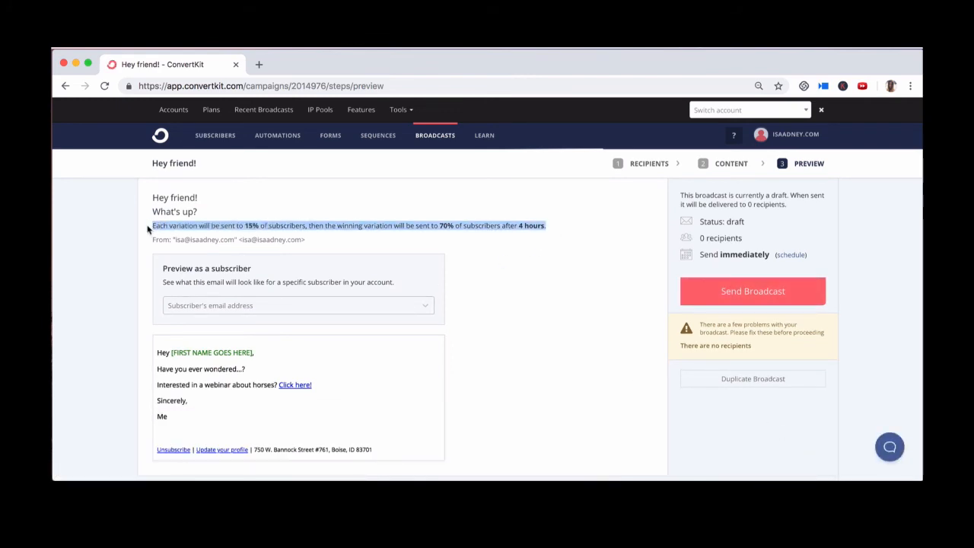
Step: Look at the subscriber choices for previewing the email and at the scheduling calendar without picking a date
{"action": "scroll", "coordinate": [149, 230], "scroll_direction": "down", "scroll_amount": 1}
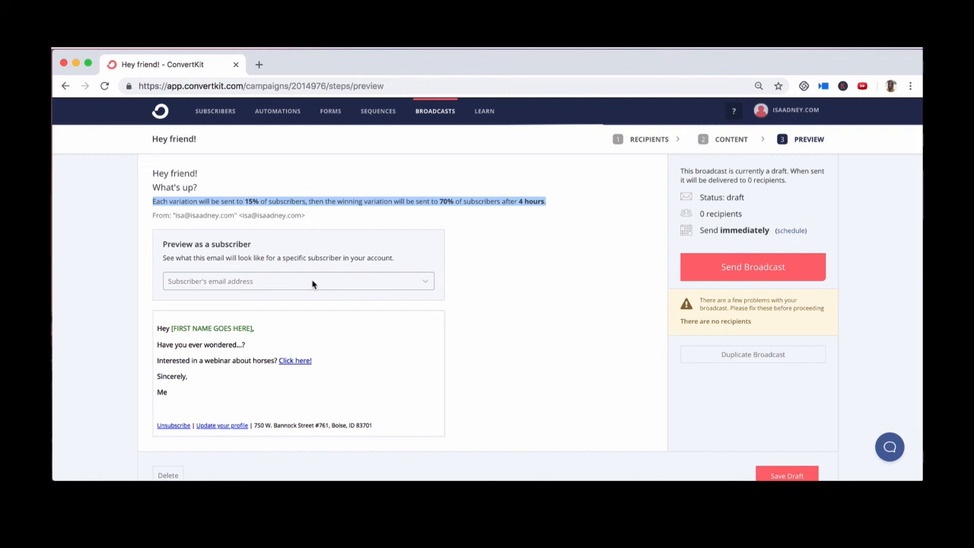
{"action": "left_click", "coordinate": [335, 285]}
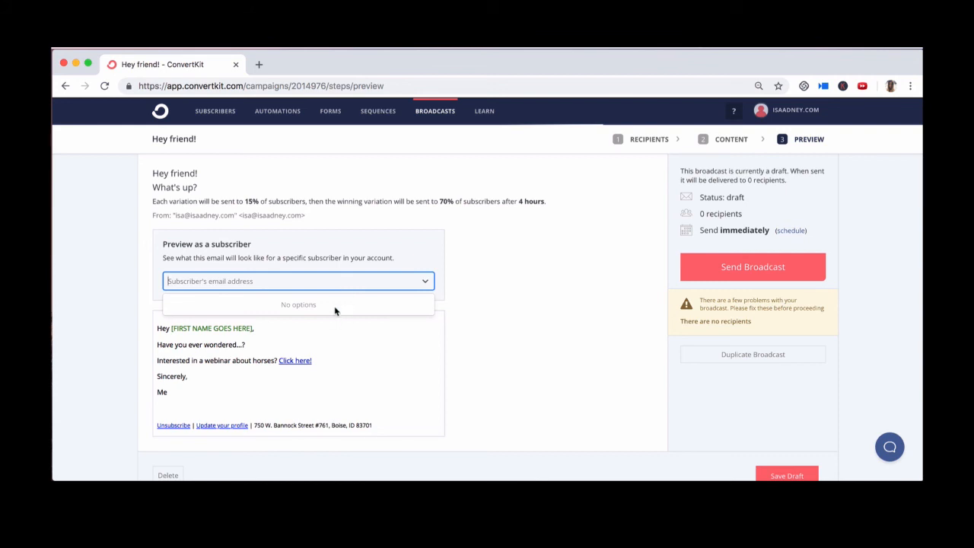
{"action": "left_click", "coordinate": [370, 355]}
{"action": "scroll", "coordinate": [372, 355], "scroll_direction": "down", "scroll_amount": 1}
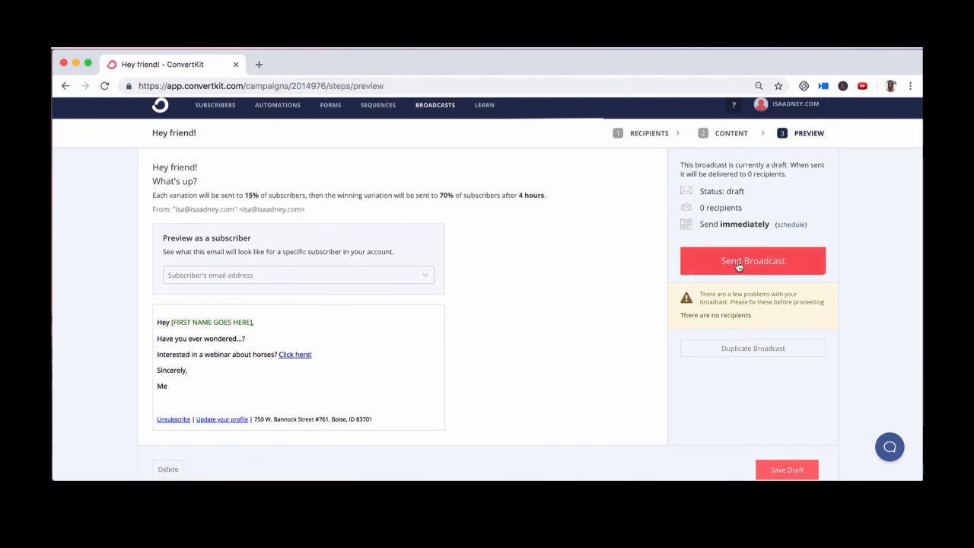
{"action": "left_click", "coordinate": [792, 225]}
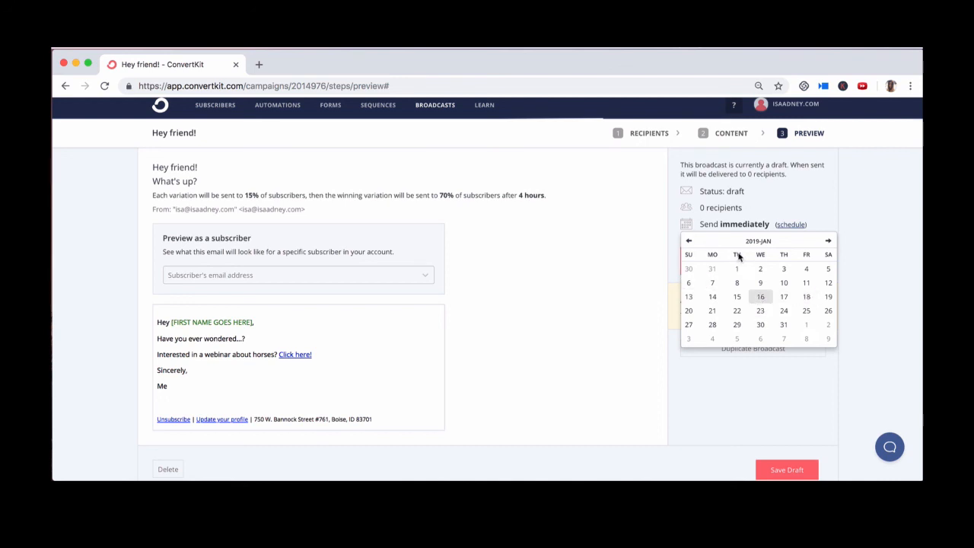
{"action": "left_click", "coordinate": [855, 195]}
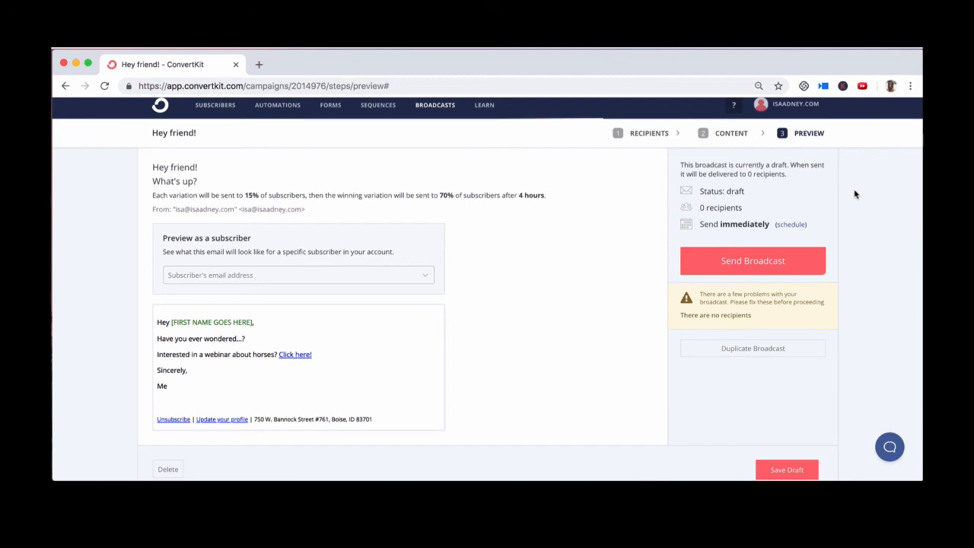
Step: Review the broadcast's recipient warning, send the broadcast immediately and confirm its delivery
{"action": "scroll", "coordinate": [758, 261], "scroll_direction": "down", "scroll_amount": 1}
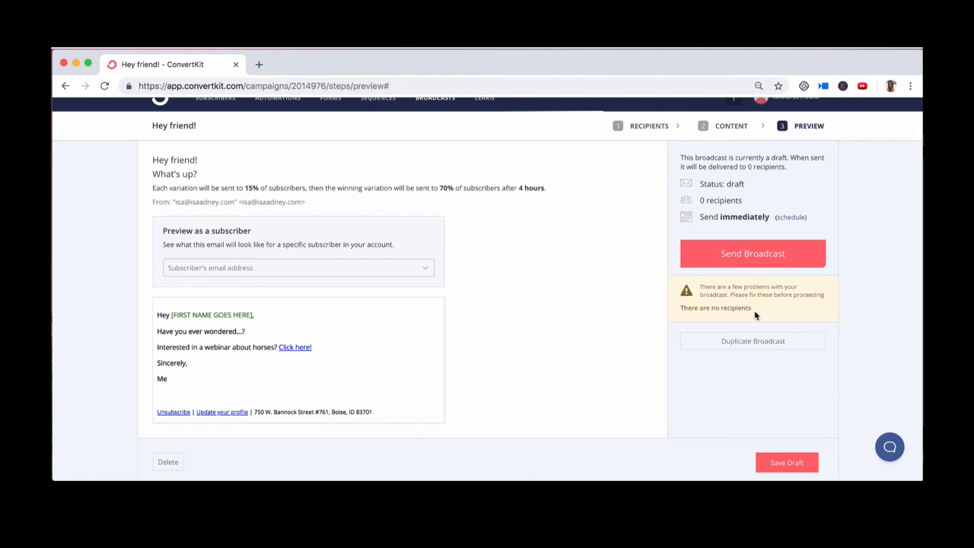
{"action": "left_click_drag", "start_coordinate": [756, 311], "coordinate": [685, 291]}
{"action": "left_click", "coordinate": [741, 308]}
{"action": "left_click", "coordinate": [737, 255]}
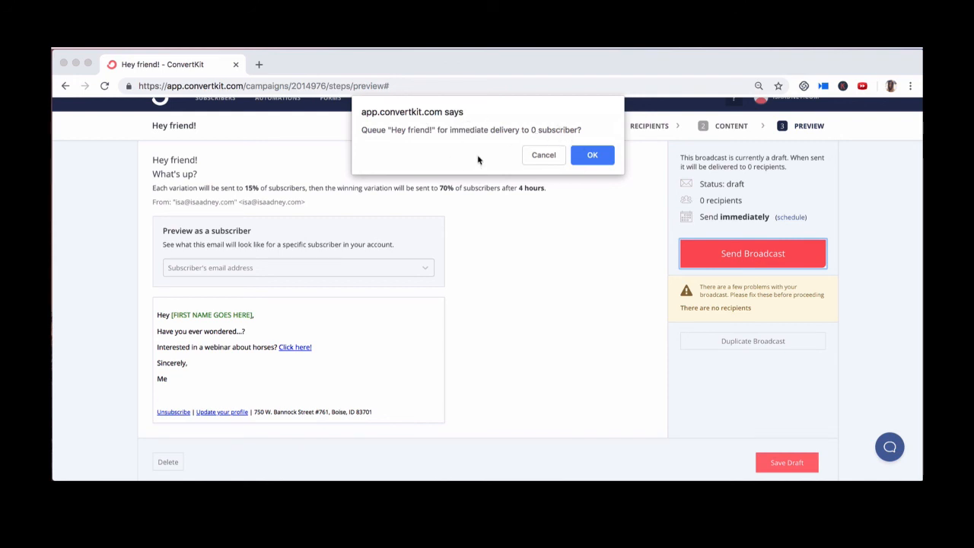
{"action": "left_click", "coordinate": [590, 155]}
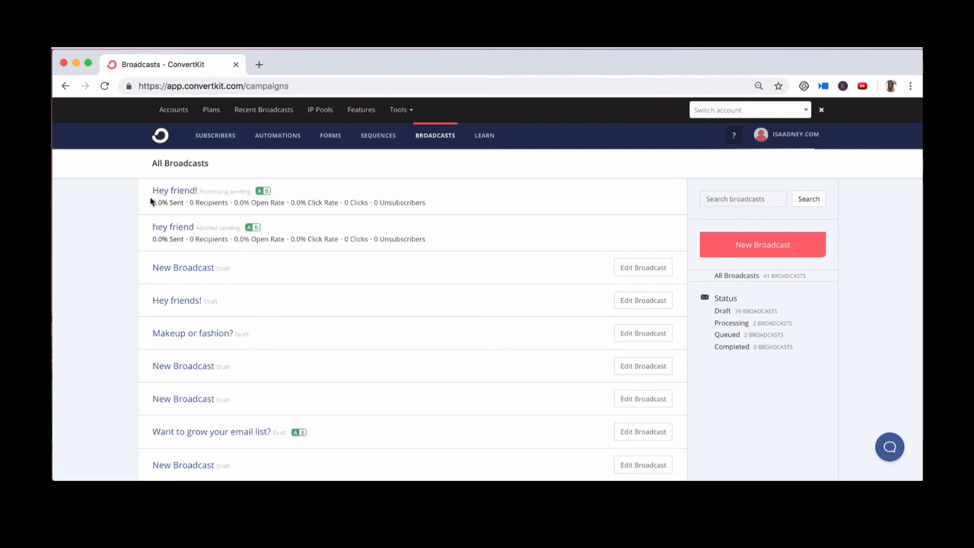
Step: Examine the delivery statistics of the new "Hey friend!" broadcast and look through the list of all broadcasts
{"action": "left_click_drag", "start_coordinate": [152, 201], "coordinate": [191, 203]}
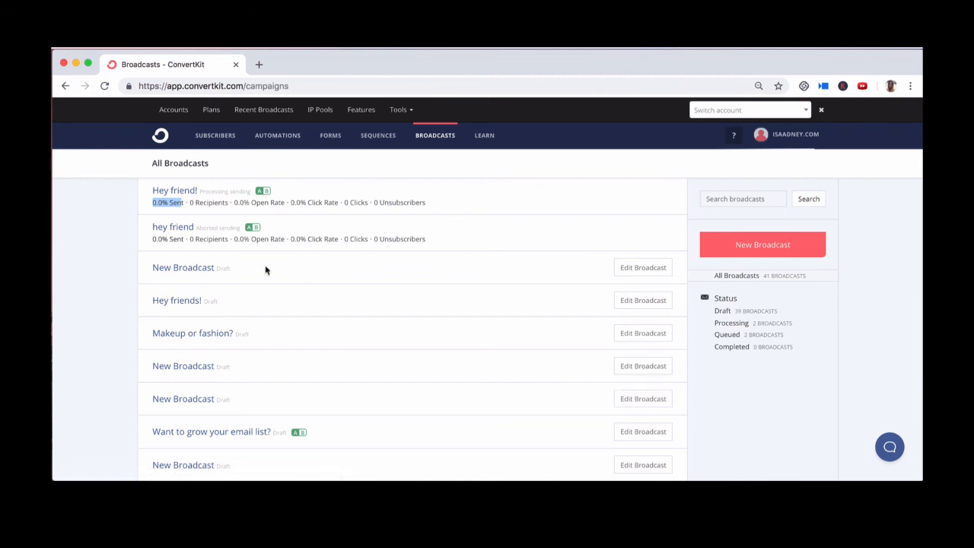
{"action": "scroll", "coordinate": [317, 270], "scroll_direction": "down", "scroll_amount": 2}
{"action": "scroll", "coordinate": [318, 271], "scroll_direction": "down", "scroll_amount": 2}
{"action": "scroll", "coordinate": [318, 270], "scroll_direction": "up", "scroll_amount": 3}
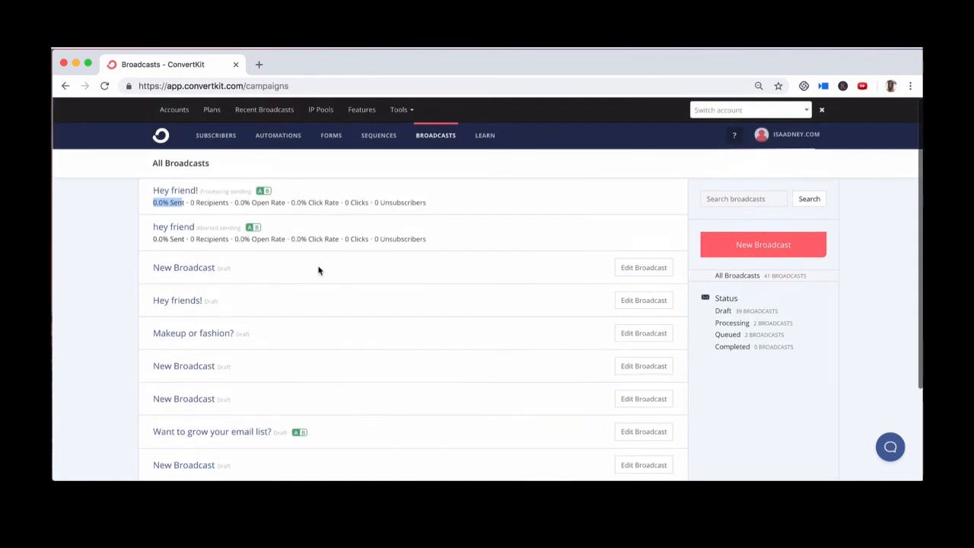